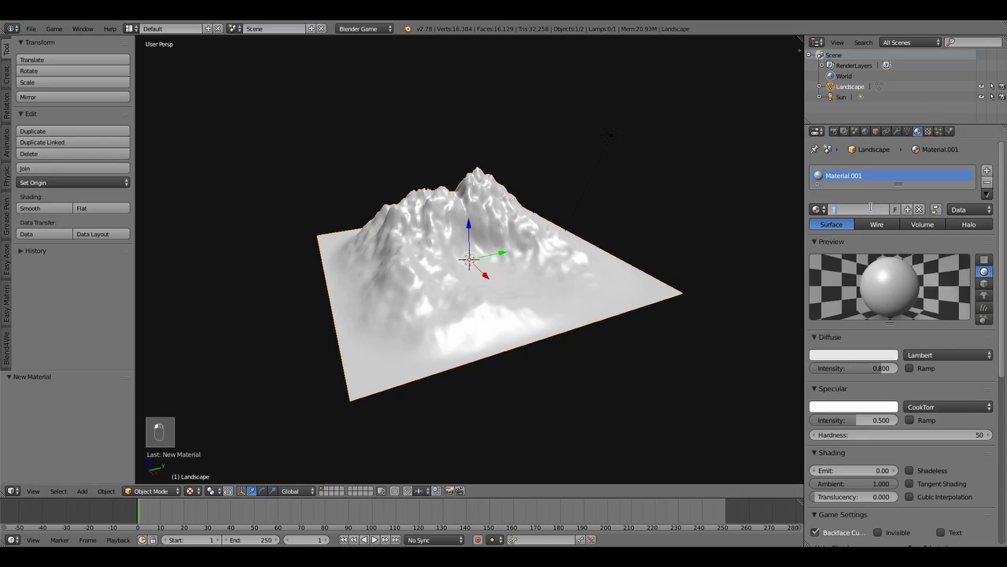
Name the landscape's material Terrain and set its specular intensity to 0.
key("Return")
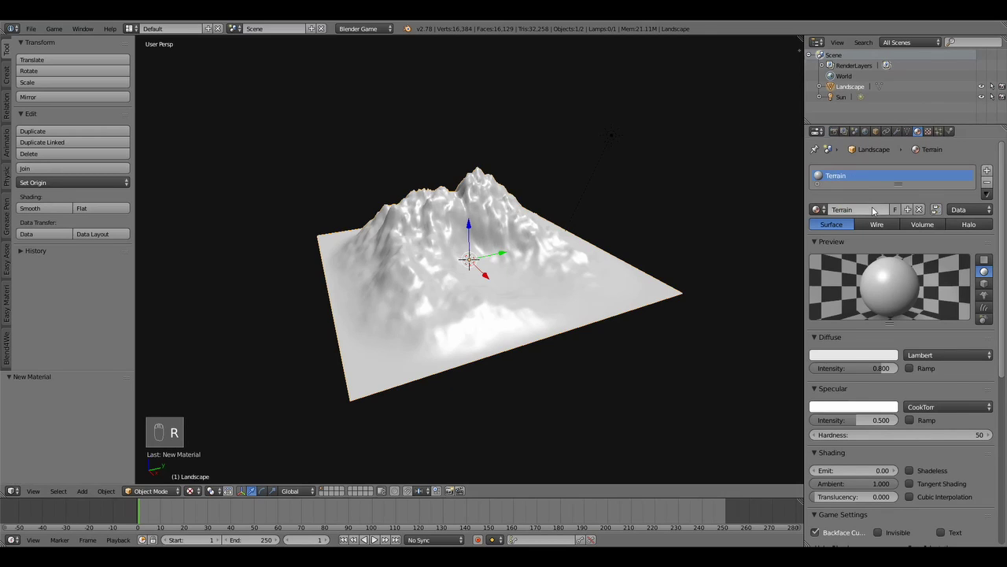
left_click(870, 420)
type("0")
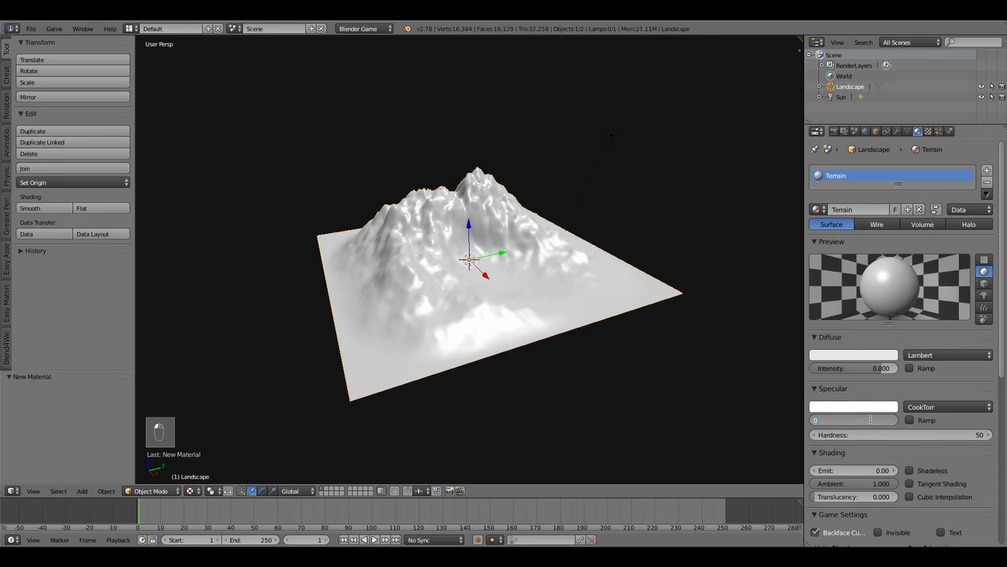
key("Return")
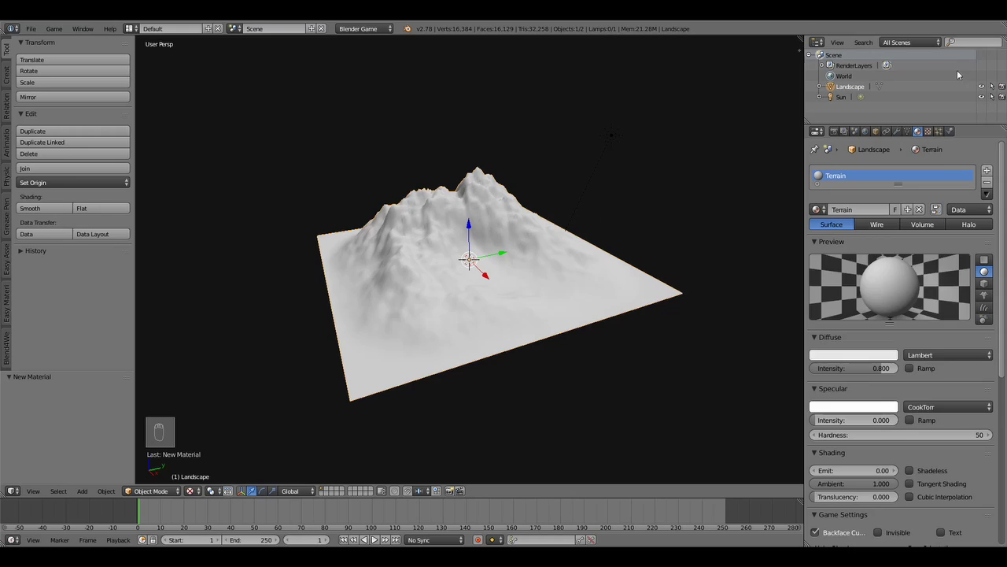
Add a new texture to the Terrain material and name it Stone.
left_click(928, 131)
left_click(879, 263)
left_click(881, 260)
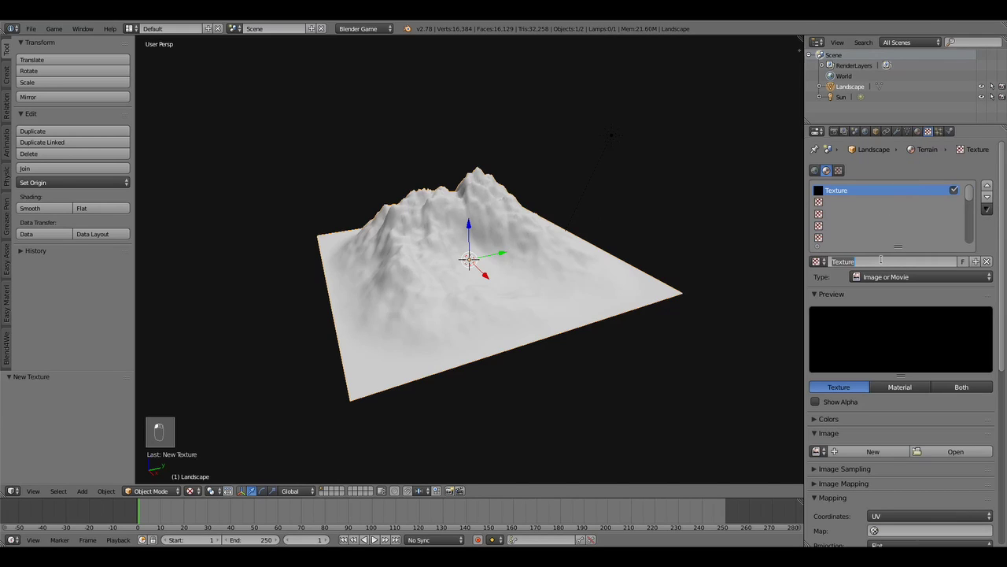
type("stone")
key("Return")
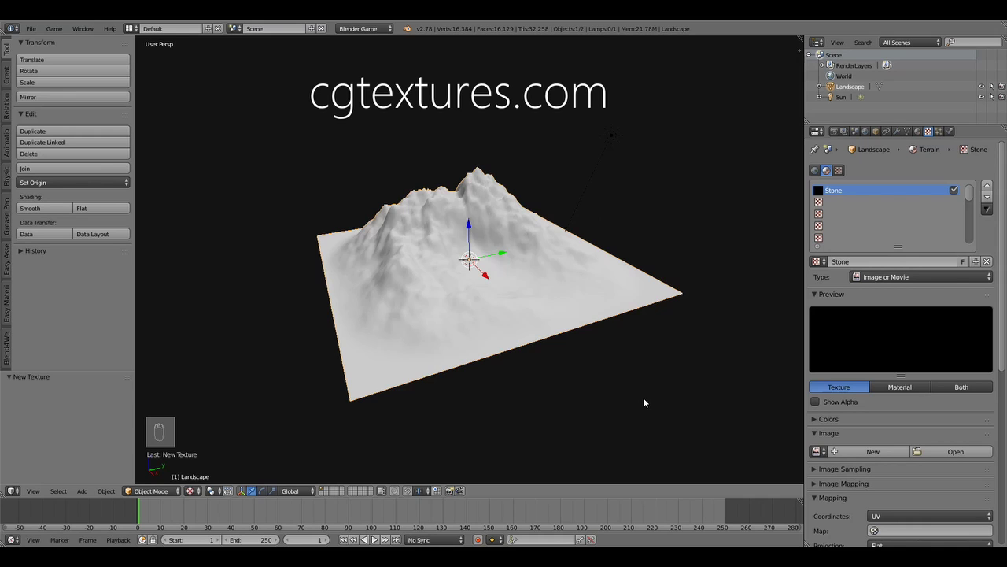
Load TexturesCom_Rock_albedo_S.tif from the Textures folder as the Stone texture's image.
left_click(956, 451)
left_click(32, 225)
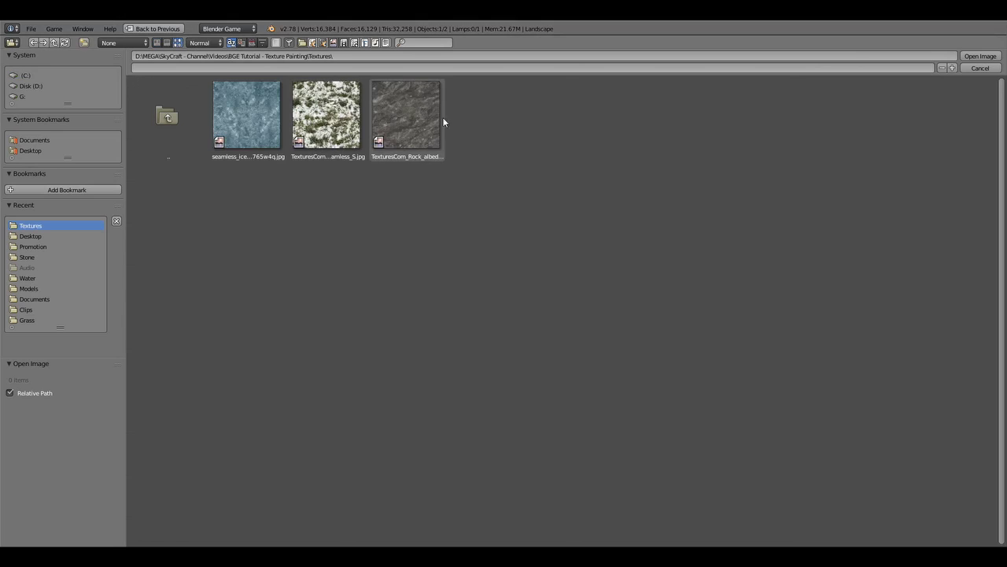
left_click(441, 122)
double_click(432, 128)
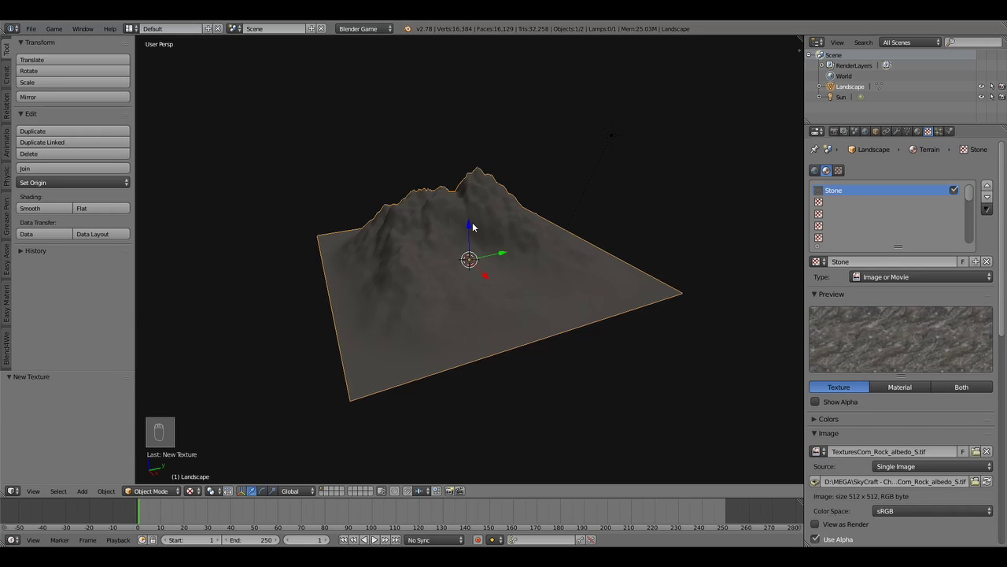
Select the landscape's entire mesh in Edit Mode and UV-unwrap it with the standard Unwrap.
key("Tab")
key("a")
key("a")
key("a")
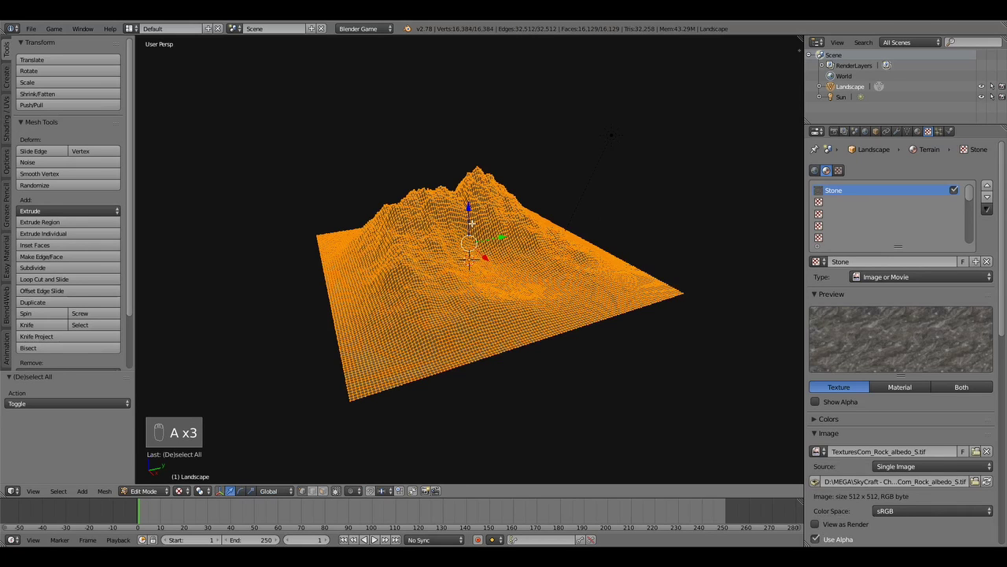
key("u")
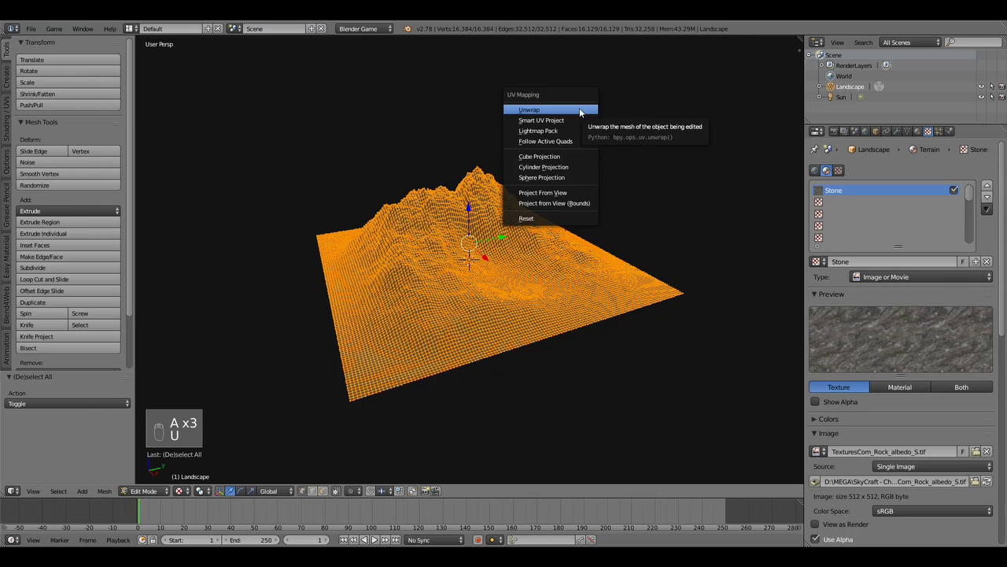
left_click(579, 109)
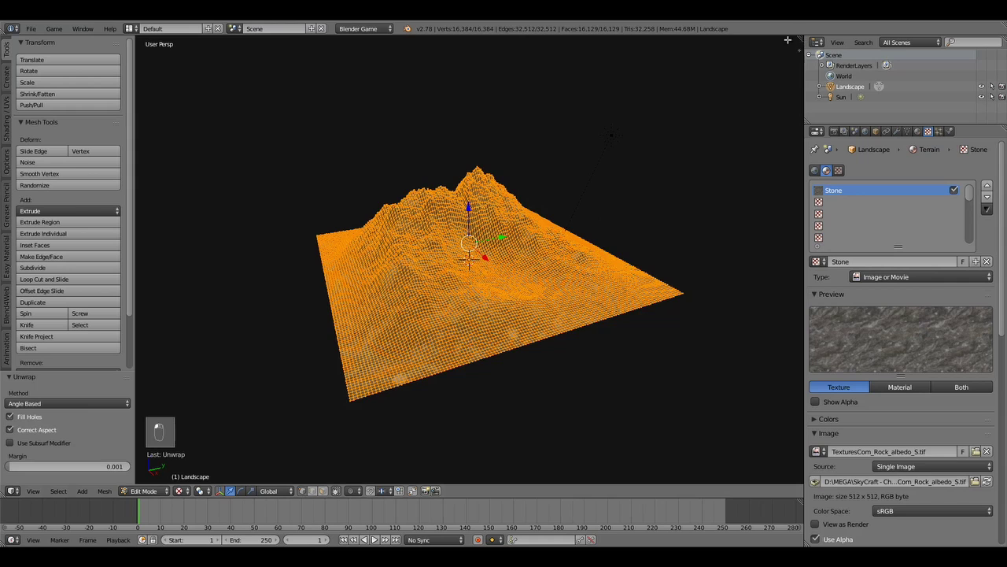
Split the 3D view in two and turn the new area into a UV/Image Editor showing the full UV layout.
left_click_drag(791, 41, 502, 85)
left_click(515, 490)
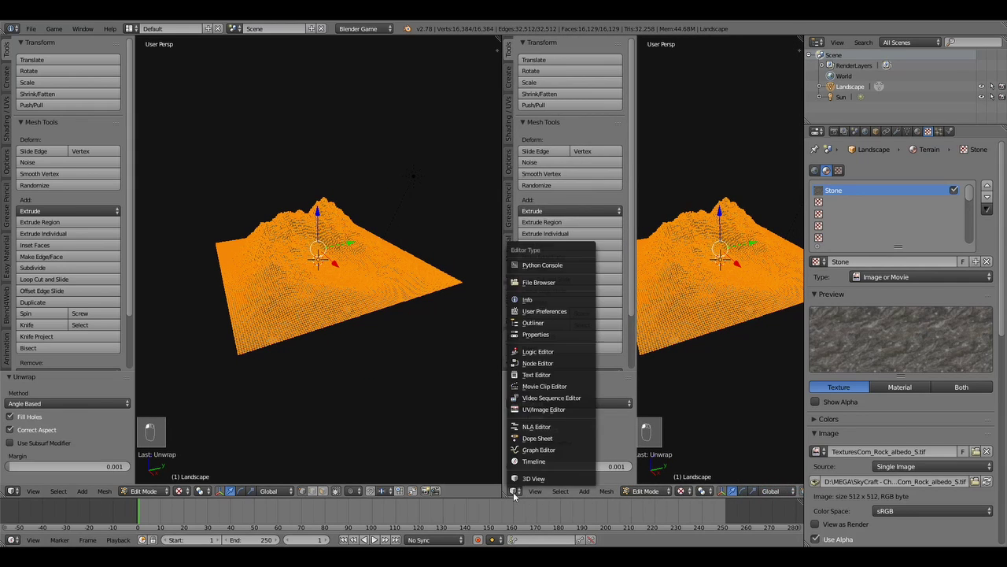
left_click(543, 410)
key("Home")
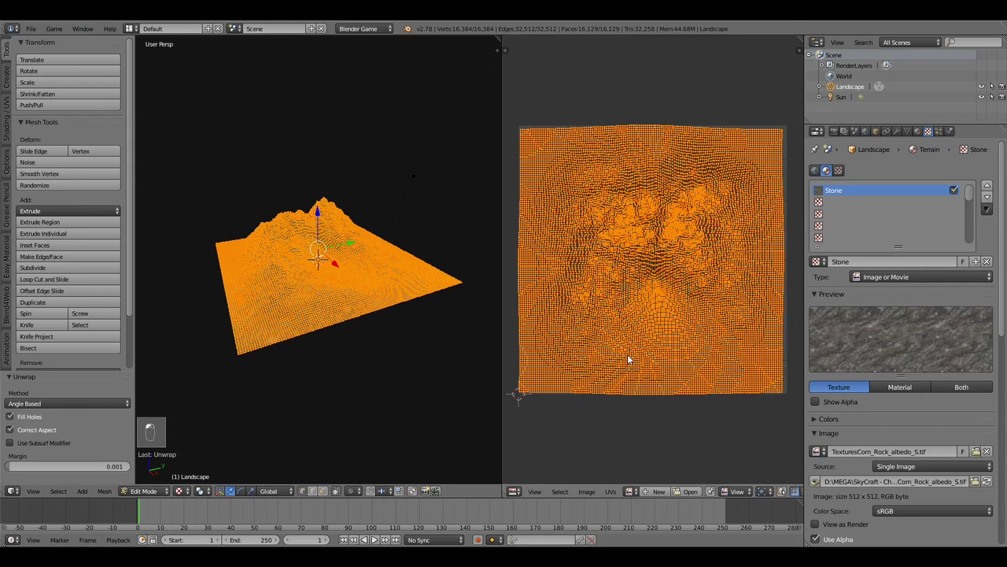
Create a blank 1024 x 1024 px image named Stencil for the UV layout and pack it as PNG.
left_click(658, 491)
left_click(693, 451)
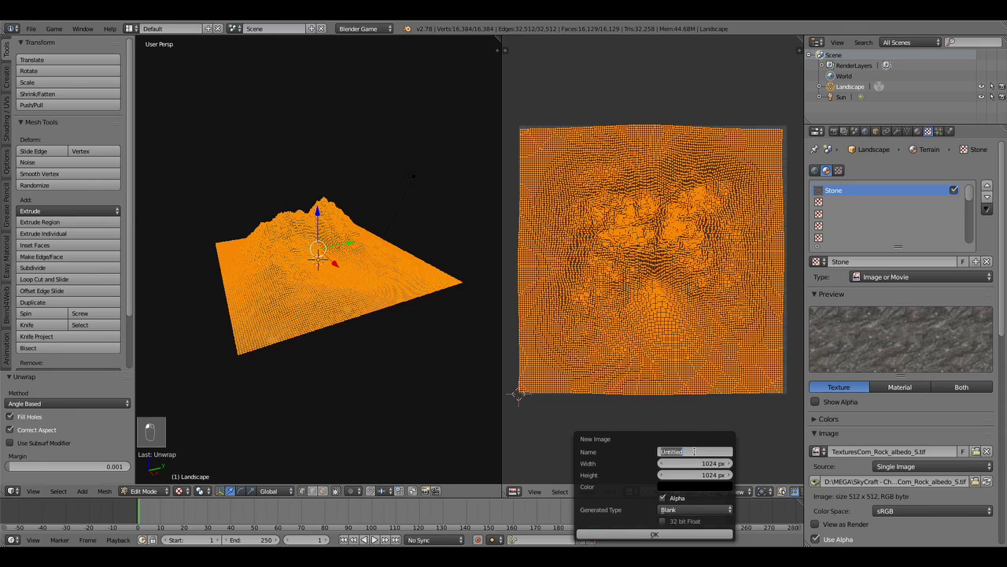
type("Stencil")
key("Return")
left_click(654, 534)
scroll(627, 396, "down", 6)
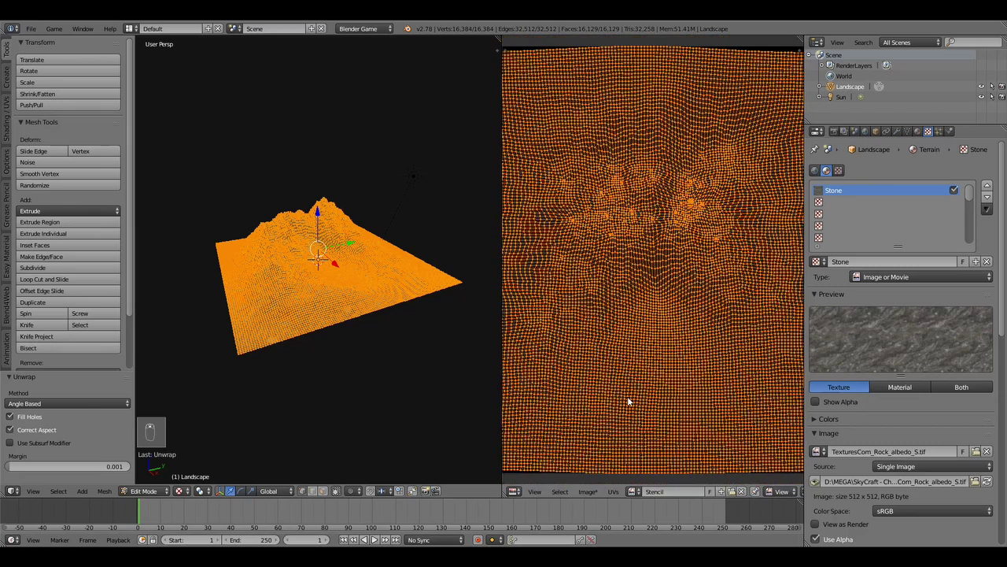
scroll(628, 397, "down", 1)
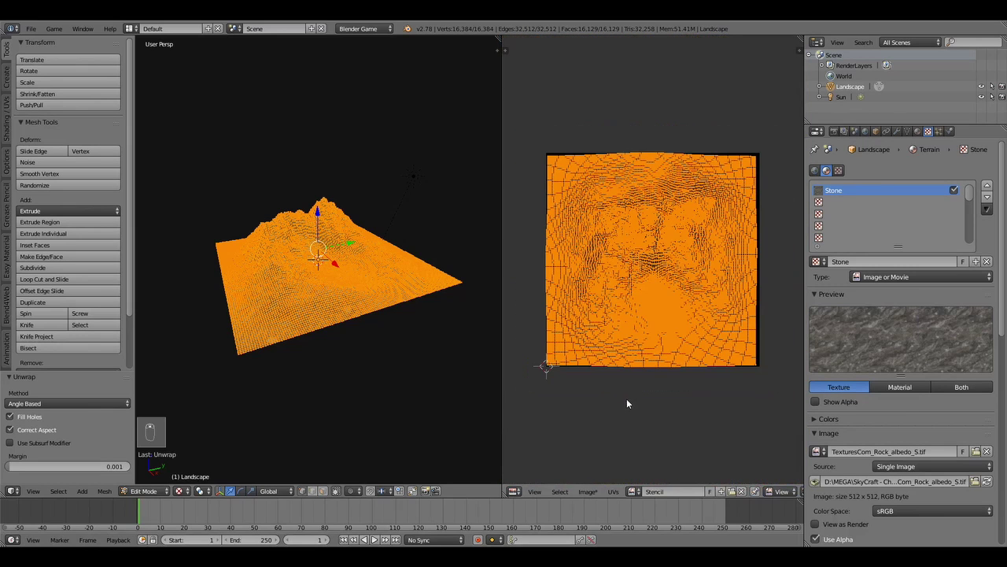
left_click(589, 492)
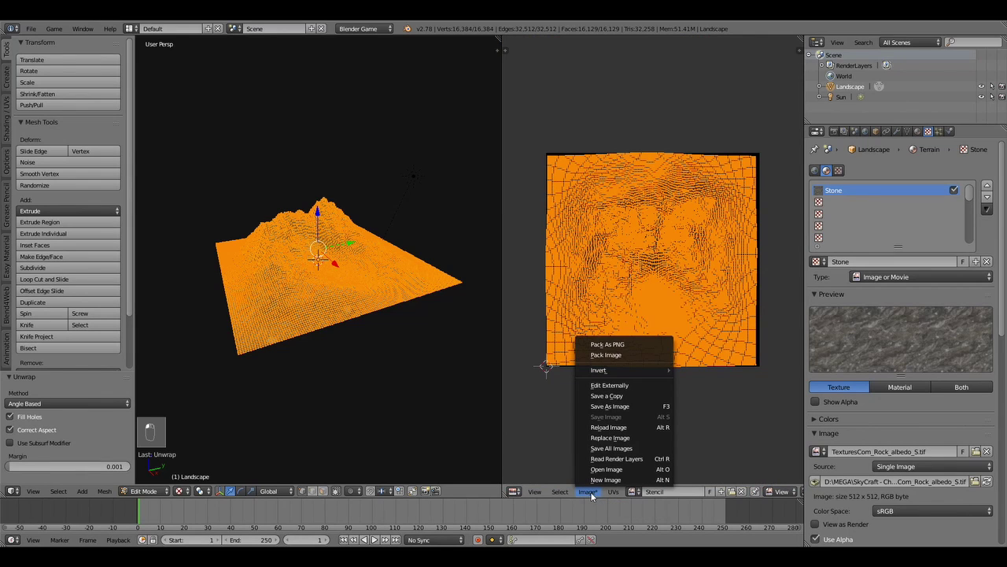
left_click(608, 345)
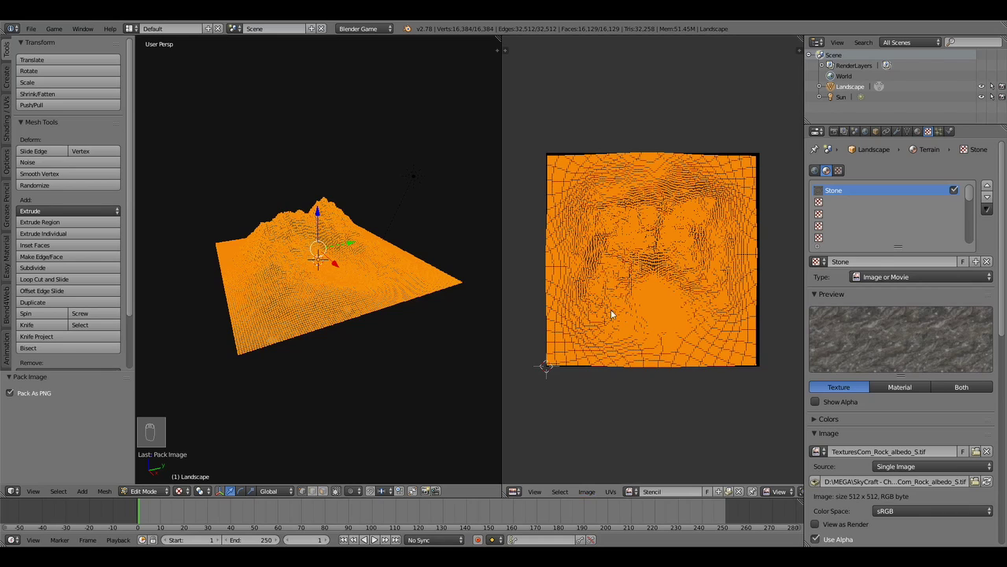
Return to Object Mode and add a second texture named Stencil that uses the Stencil image.
key("Tab")
left_click(834, 201)
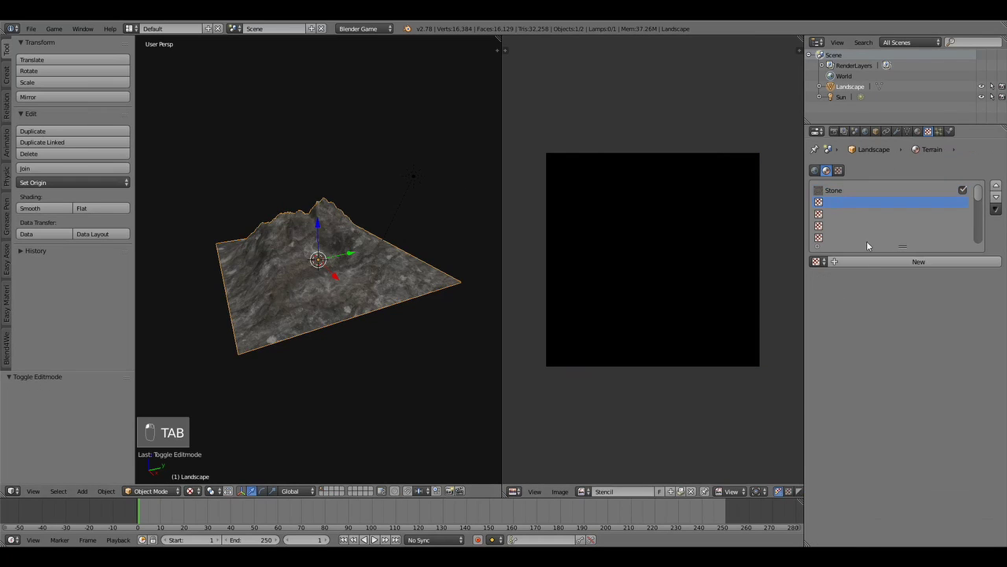
left_click(876, 261)
left_click(876, 261)
type("Stencil")
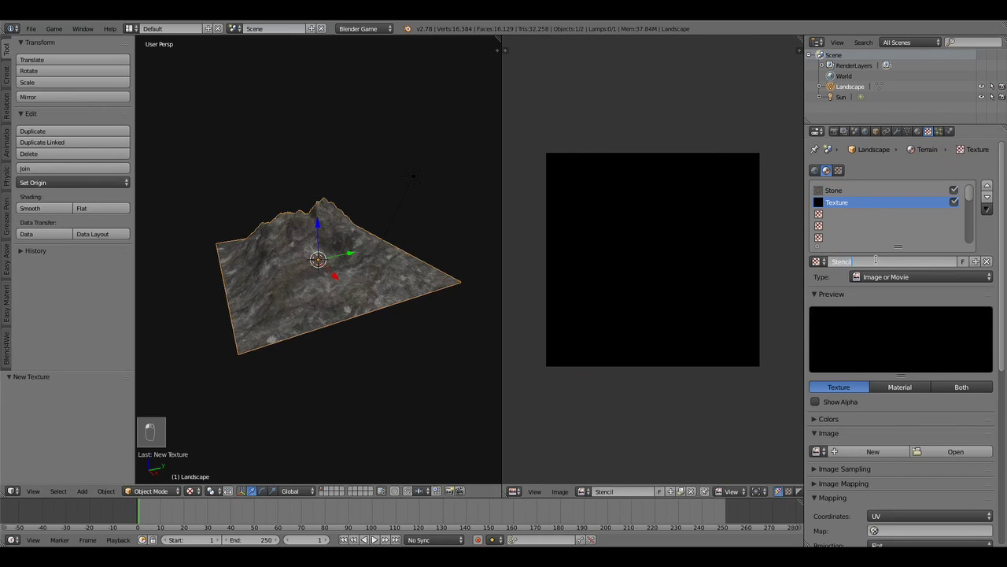
key("Return")
left_click(817, 451)
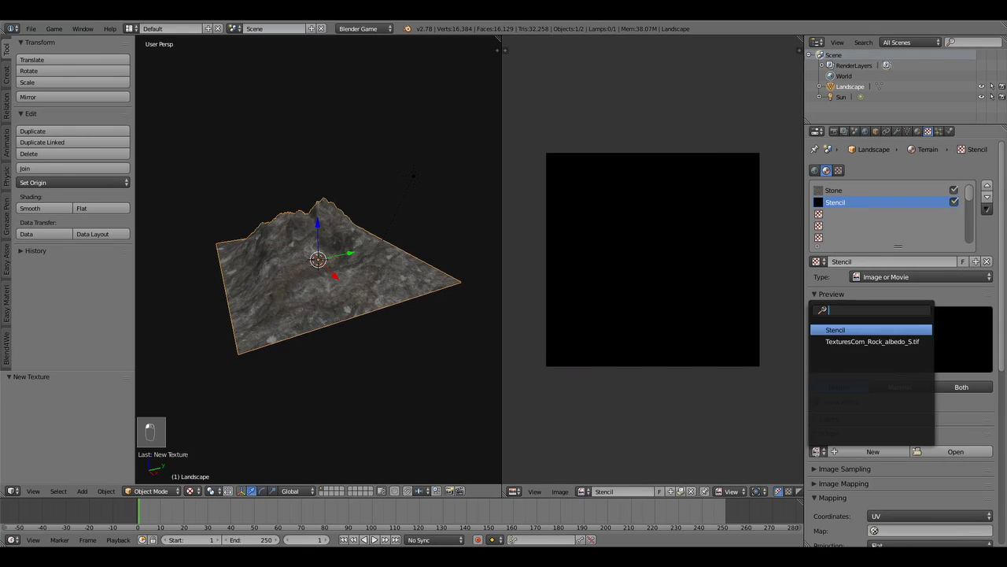
left_click(840, 328)
Turn off the Stencil texture's diffuse color influence and enable RGB to Intensity and Stencil.
scroll(887, 376, "down", 10)
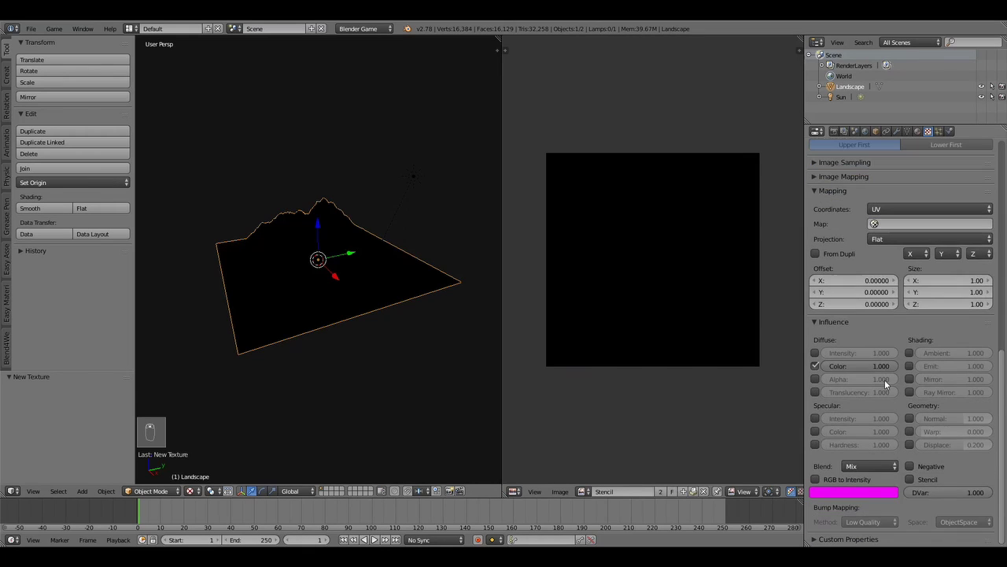
left_click(816, 366)
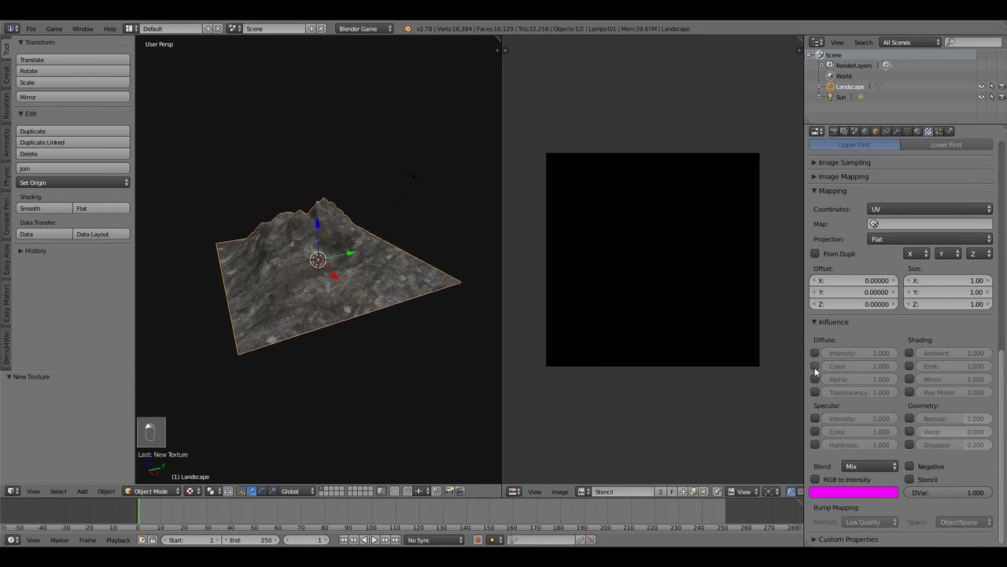
left_click(816, 480)
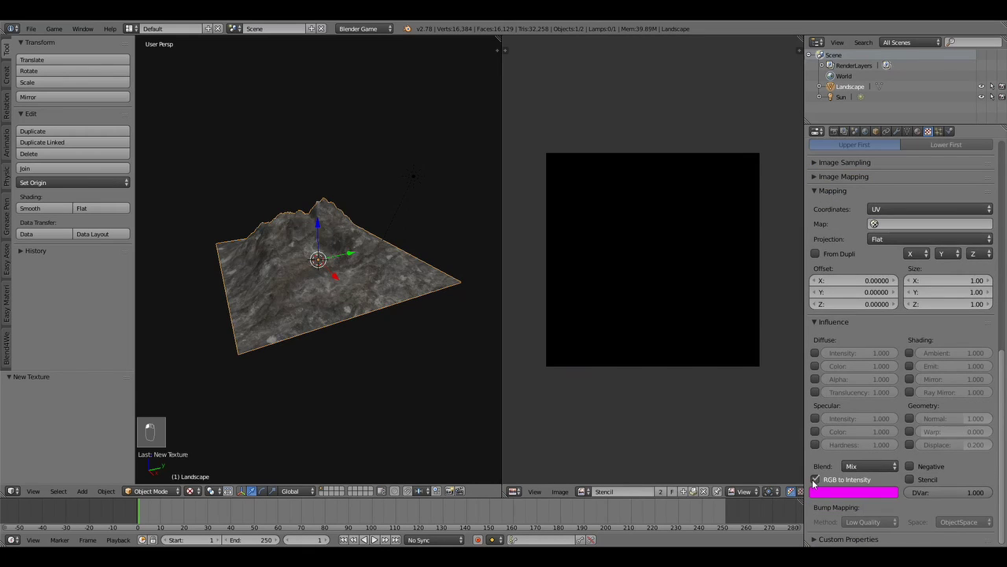
left_click(910, 478)
Add a third texture in the slot below Stencil and name it Snow.
scroll(913, 476, "up", 10)
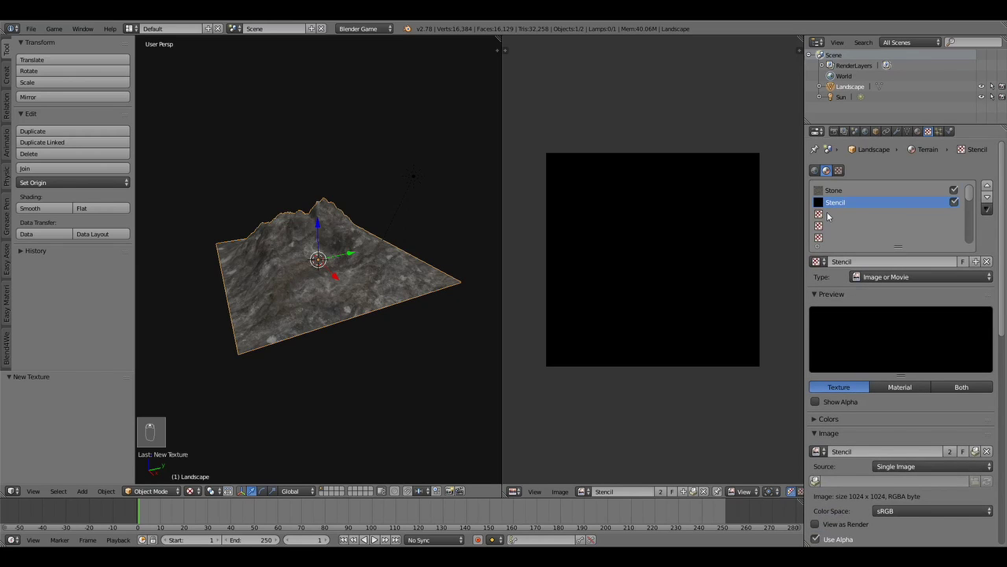
left_click(828, 214)
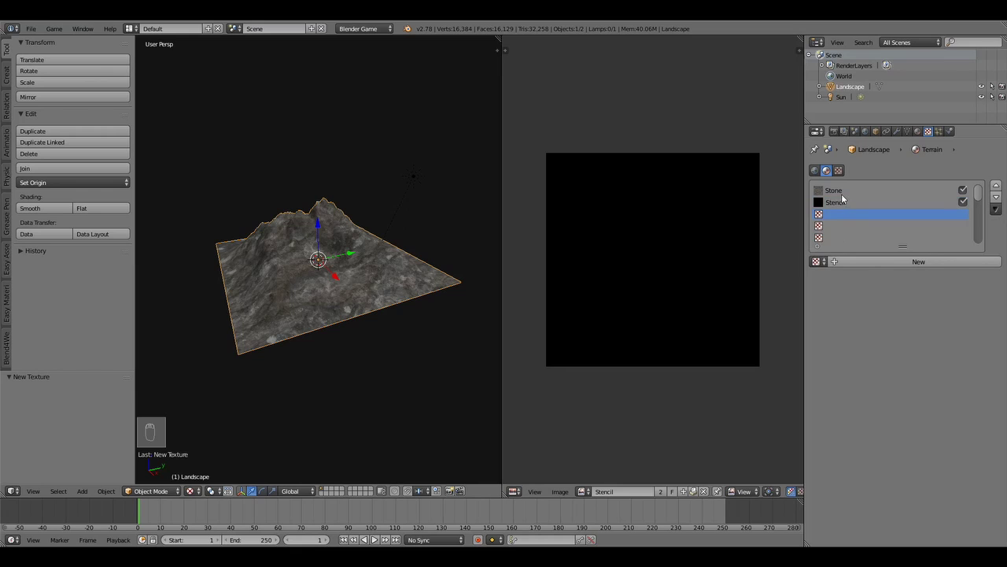
left_click(872, 261)
left_click(872, 261)
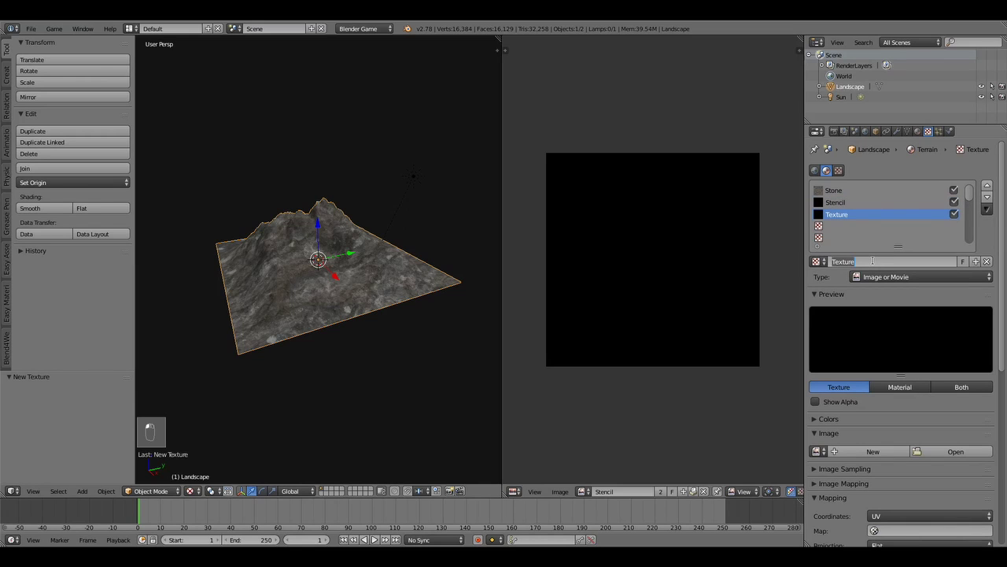
type("Snow")
key("Return")
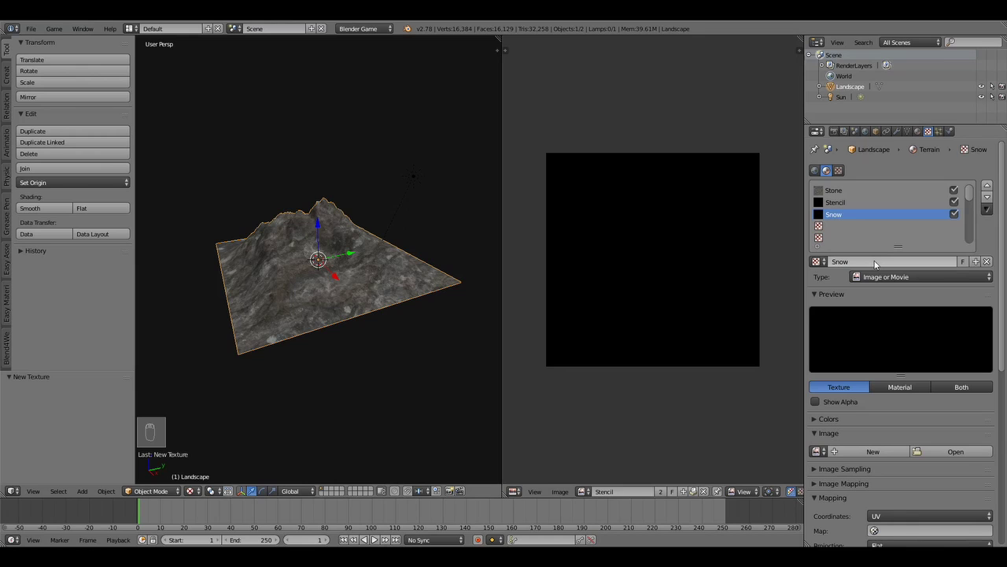
Load the seamless snowy grass image from the Textures folder, browsing by thumbnails, into the Snow texture.
left_click(956, 451)
left_click(31, 225)
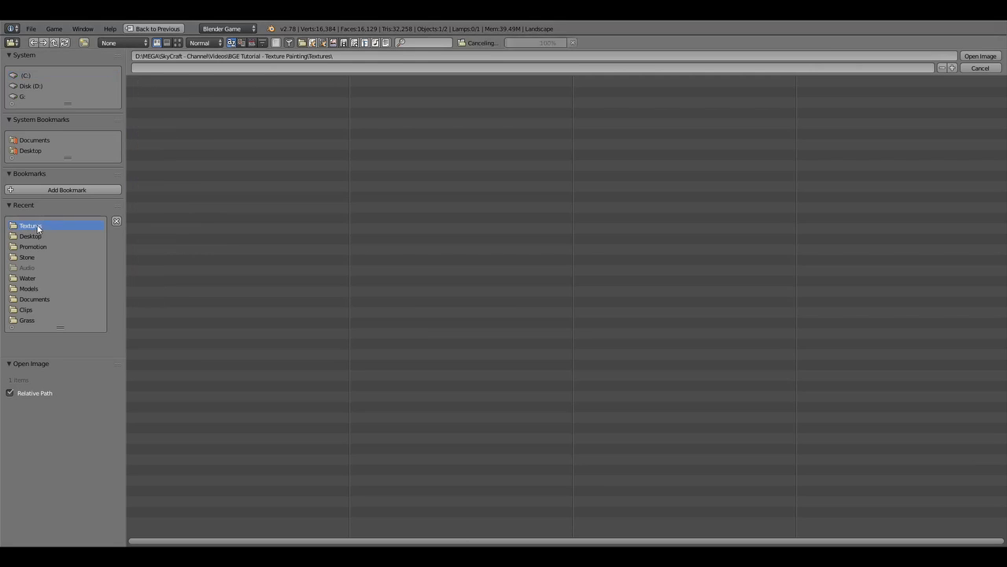
left_click(178, 43)
double_click(326, 115)
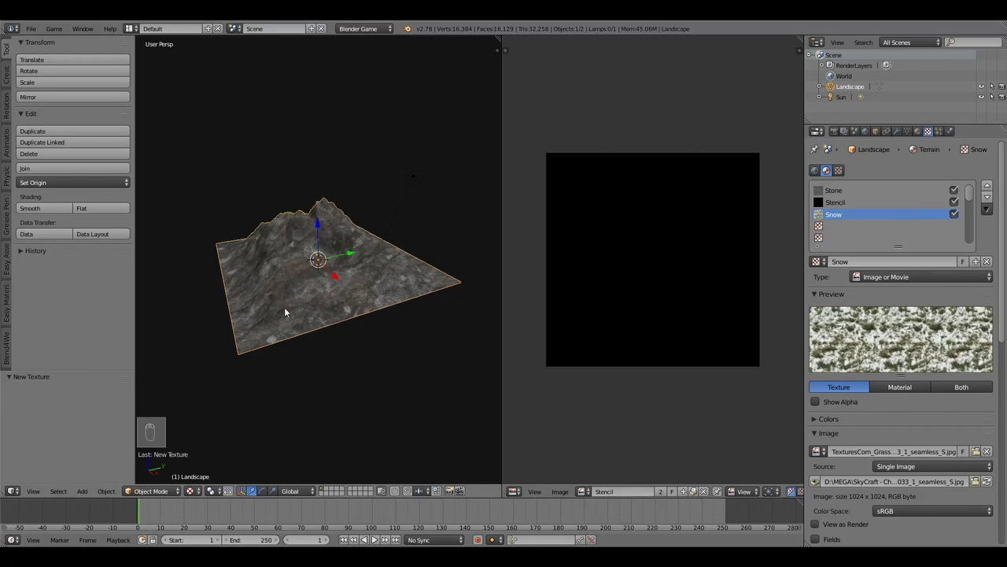
Switch the landscape to Texture Paint mode and set the painting mode to Image with Stencil as the canvas.
left_click(165, 491)
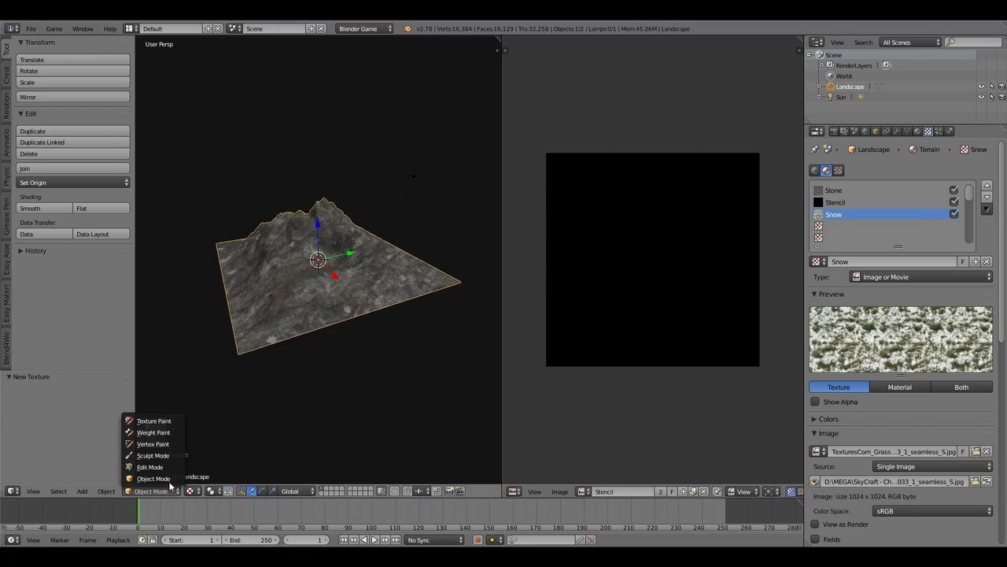
left_click(153, 421)
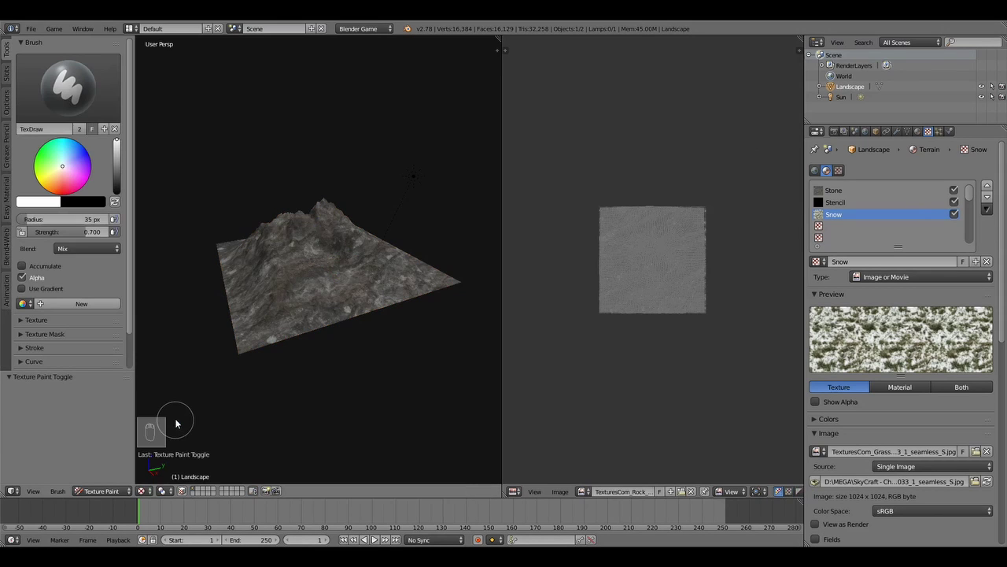
left_click(7, 75)
left_click(69, 73)
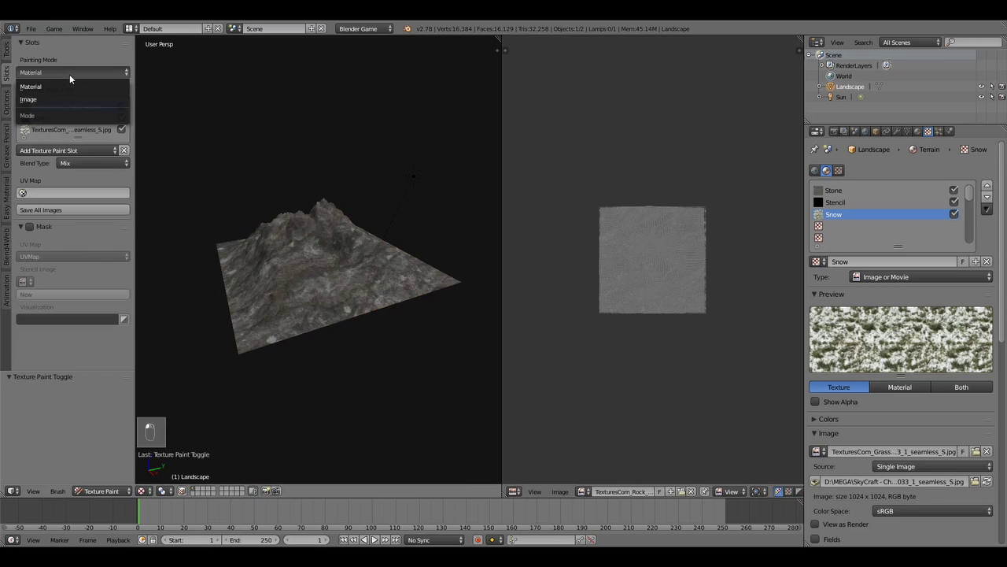
left_click(49, 99)
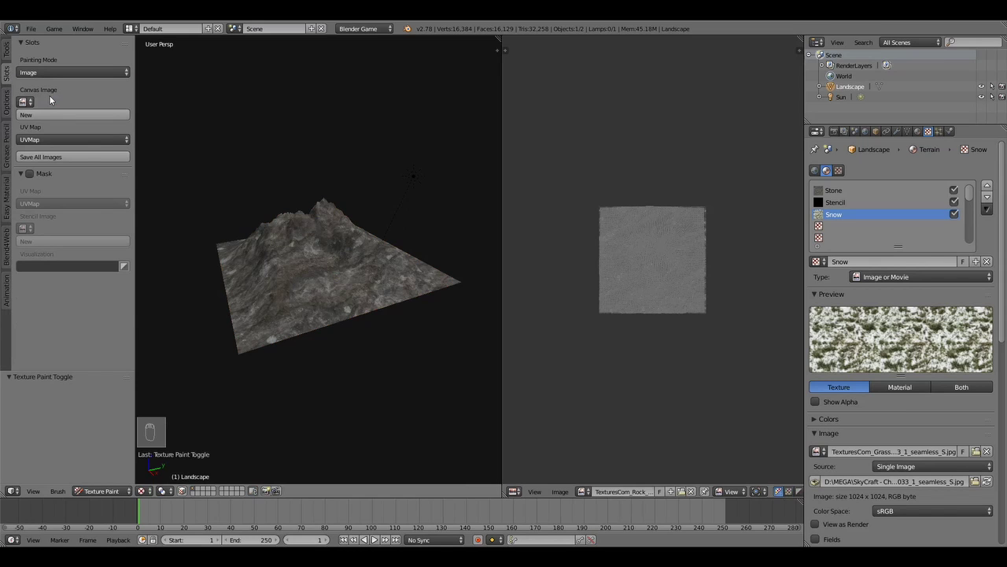
left_click(25, 101)
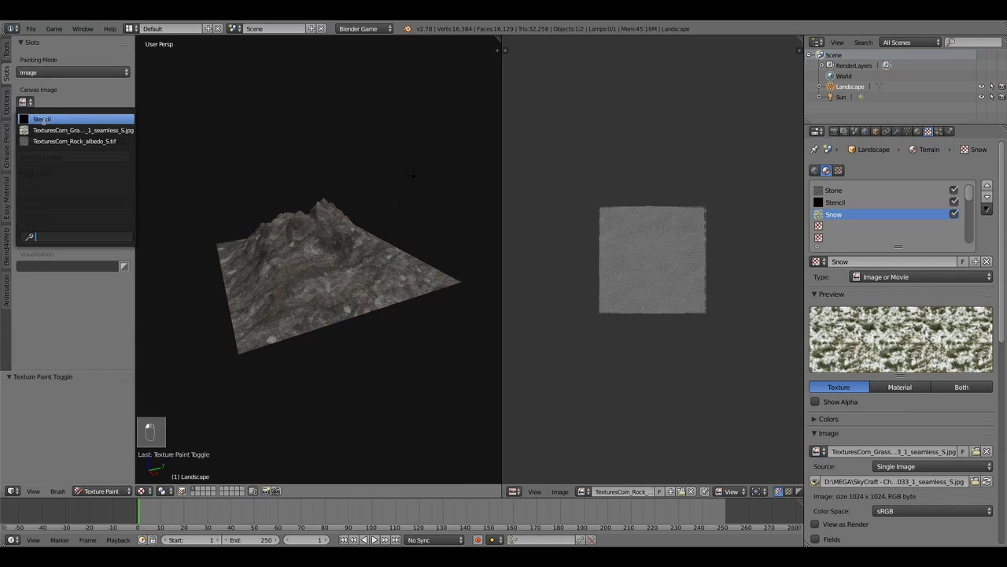
left_click(63, 118)
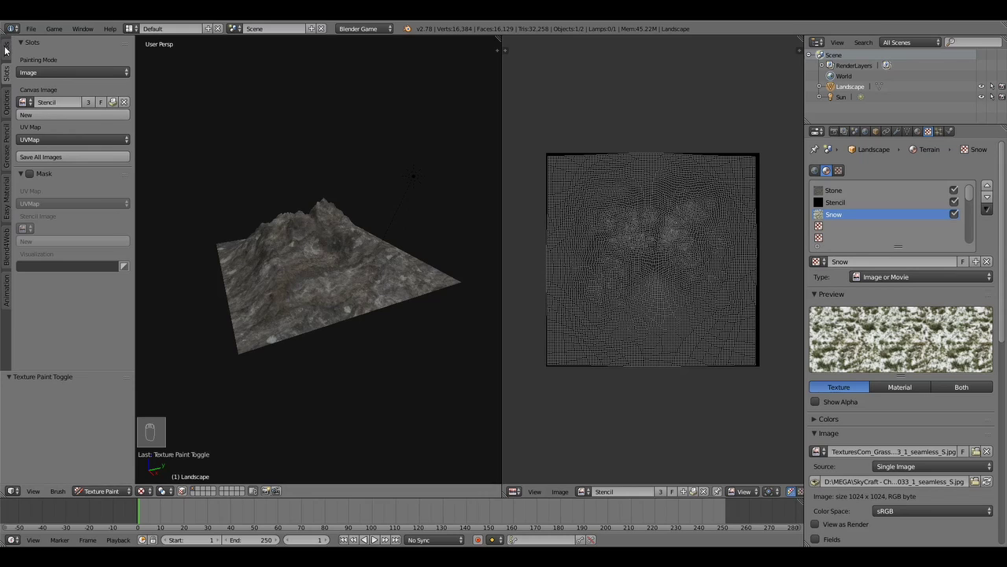
Set the TexDraw brush's strength to 1 and its radius to 58 px.
left_click(6, 49)
left_click(92, 230)
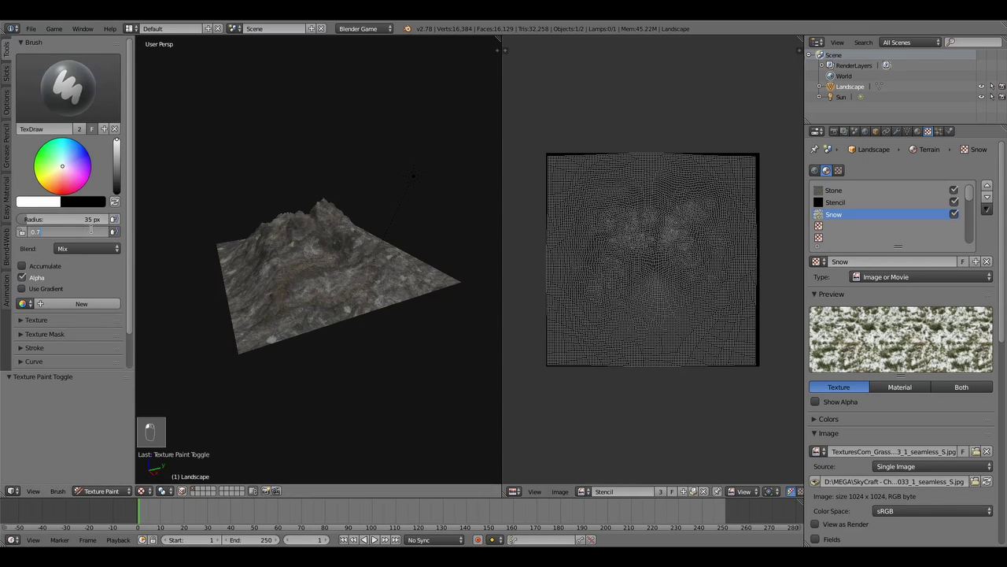
type("1")
key("Return")
key("f")
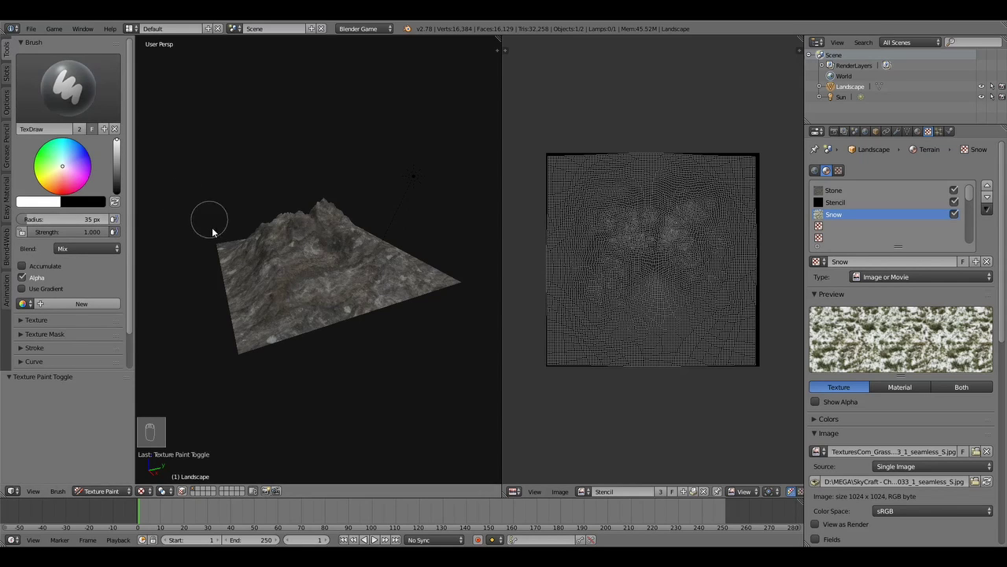
left_click(247, 244)
Paint broad white strokes over the peaks and slopes of the landscape on the Stencil image to reveal the snow.
middle_click_drag(225, 223, 263, 288)
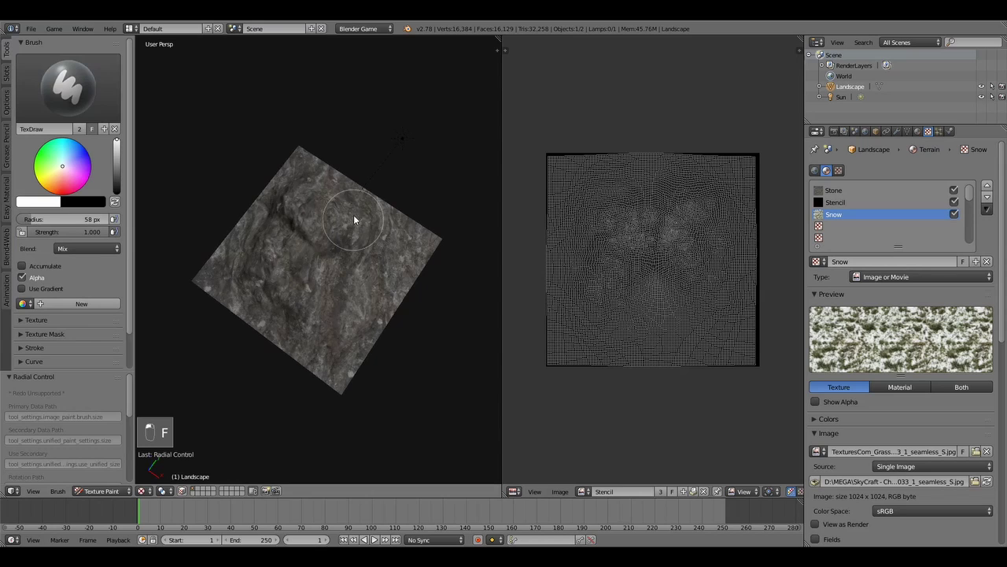
mouse_move(326, 209)
left_mouse_down()
mouse_move(297, 236)
mouse_move(287, 323)
mouse_move(303, 354)
mouse_move(335, 250)
mouse_move(425, 263)
mouse_move(346, 228)
mouse_move(319, 299)
mouse_move(362, 315)
mouse_move(354, 311)
left_mouse_up()
mouse_move(238, 280)
left_mouse_down()
mouse_move(203, 254)
mouse_move(200, 275)
mouse_move(225, 225)
left_mouse_up()
scroll(274, 290, "up", 2)
middle_click_drag(274, 290, 331, 298)
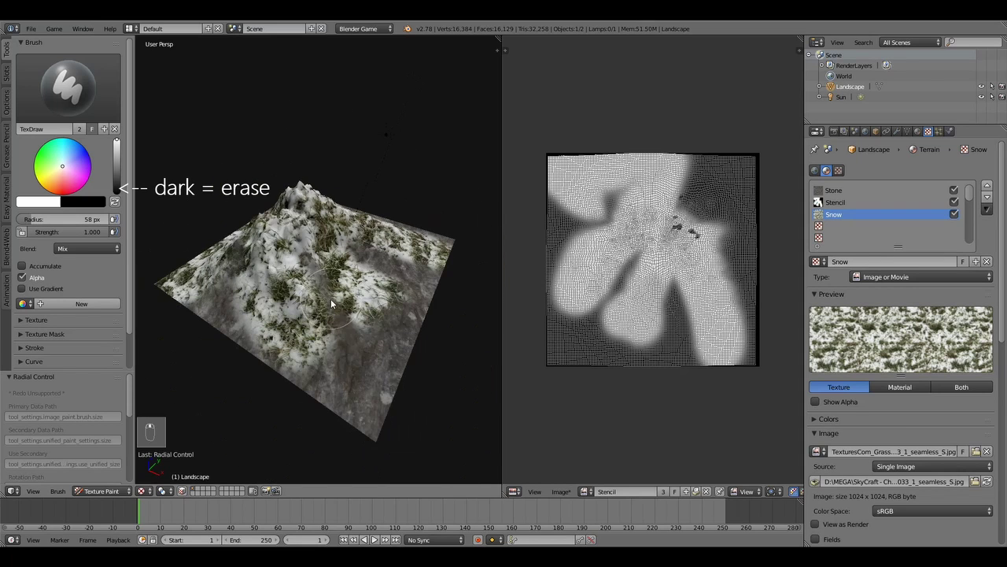
Return the landscape to Object Mode and pack the painted Stencil image as PNG.
left_click(118, 491)
left_click(95, 478)
scroll(346, 290, "up", 2)
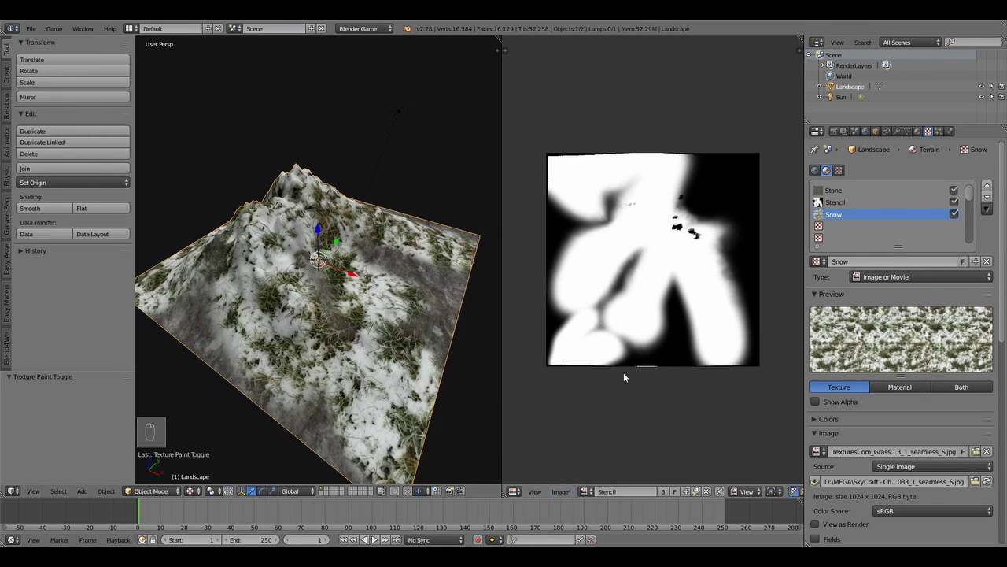
left_click(561, 492)
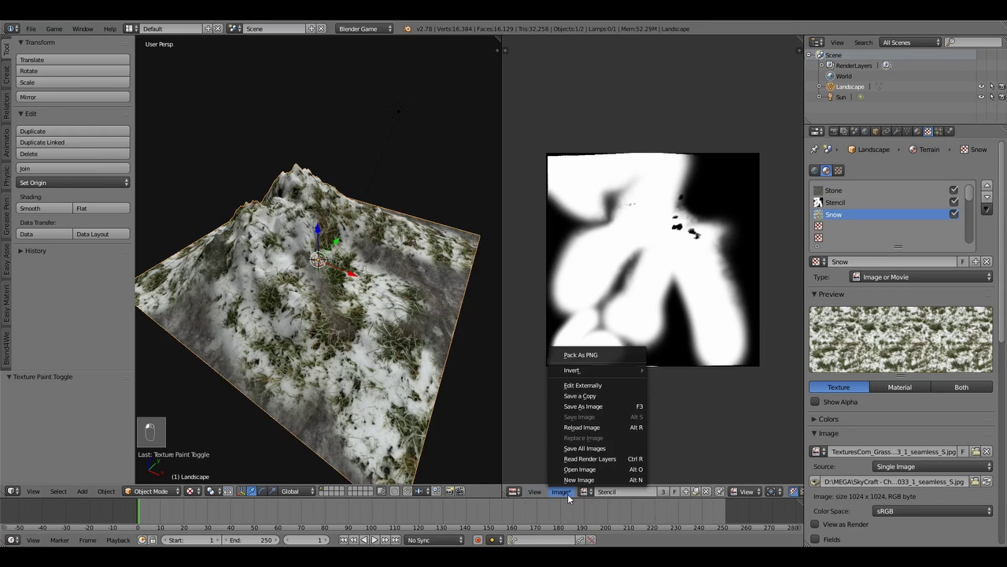
left_click(595, 358)
Examine how the snow and stone textures blend on the landscape, both close up and from farther away.
middle_click_drag(449, 326, 358, 276)
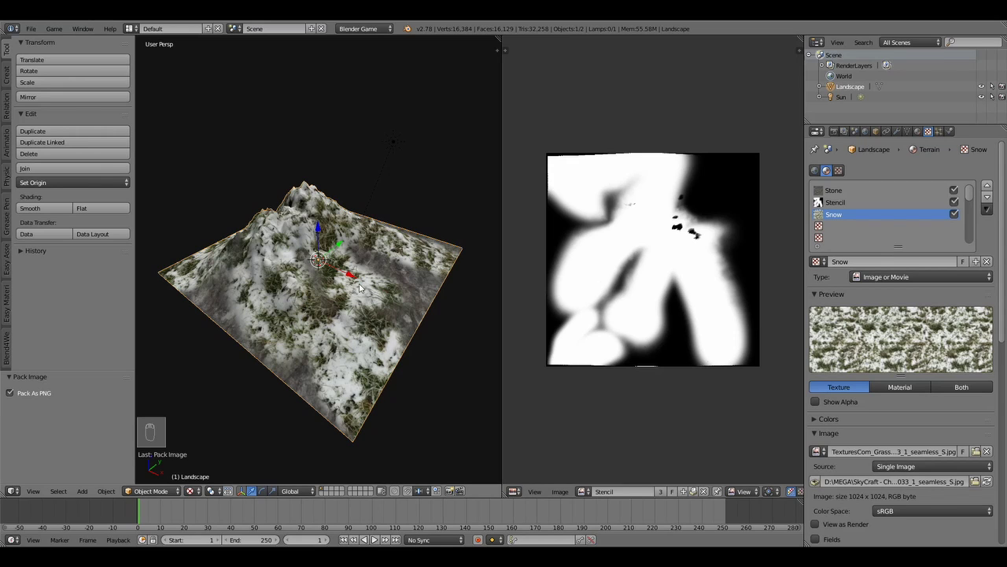
mouse_move(398, 292)
middle_mouse_down()
mouse_move(411, 289)
mouse_move(385, 298)
middle_mouse_up()
key("a")
key("a")
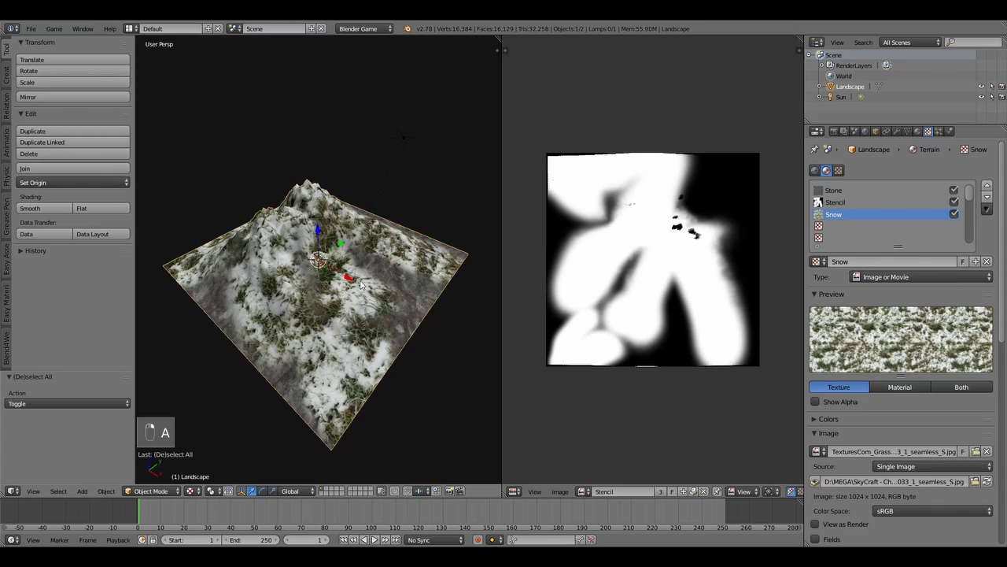
scroll(361, 285, "up", 8)
scroll(360, 285, "down", 8)
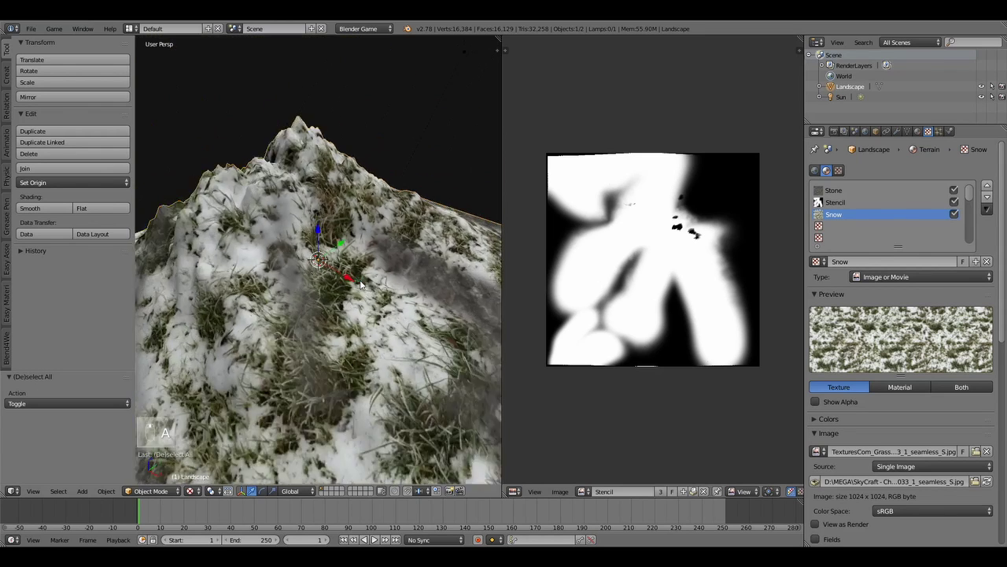
scroll(361, 285, "down", 2)
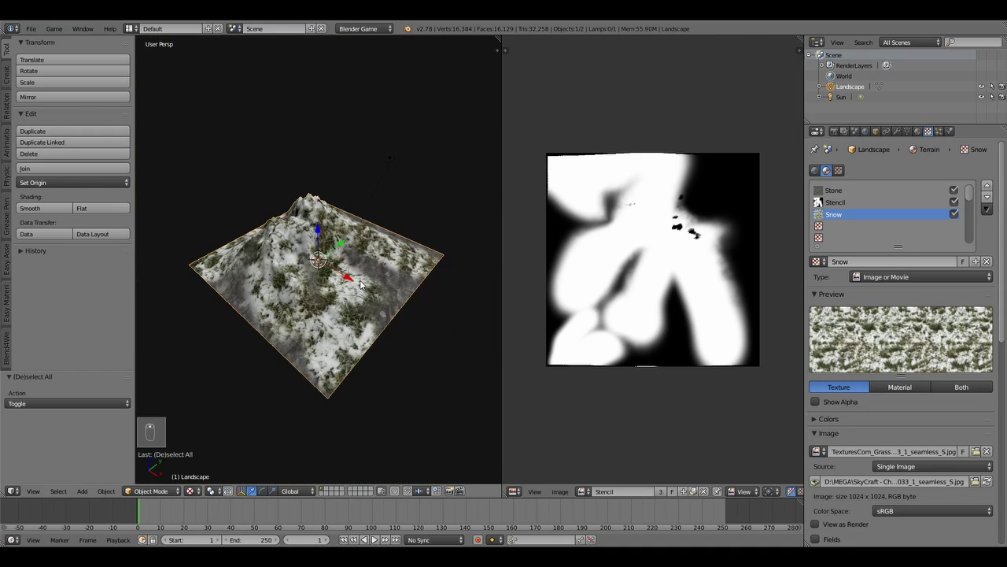
scroll(361, 285, "up", 2)
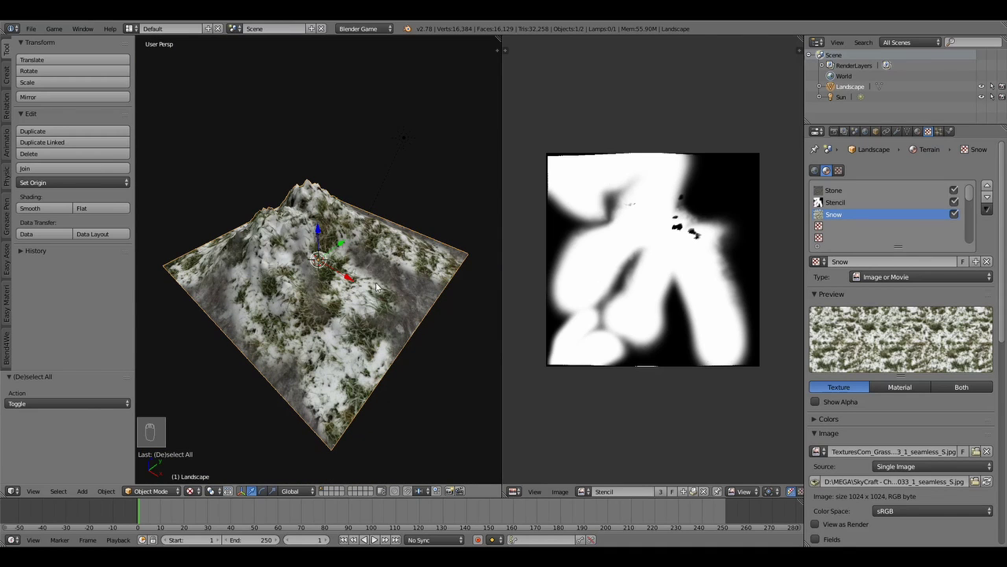
In Edit Mode, create a blank black 1024 x 1024 px image named Stencil2 for the landscape's full UV layout.
key("Tab")
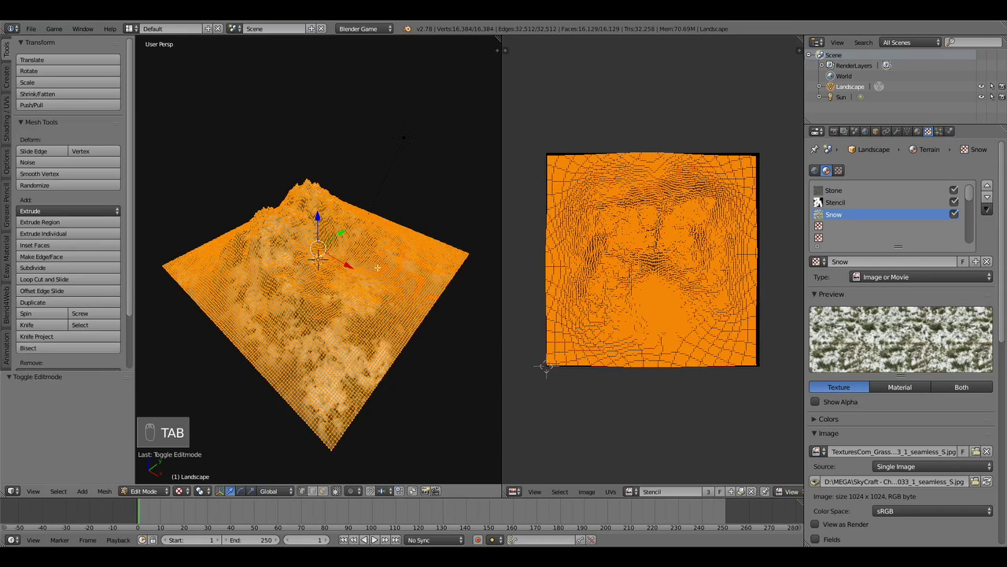
left_click(587, 492)
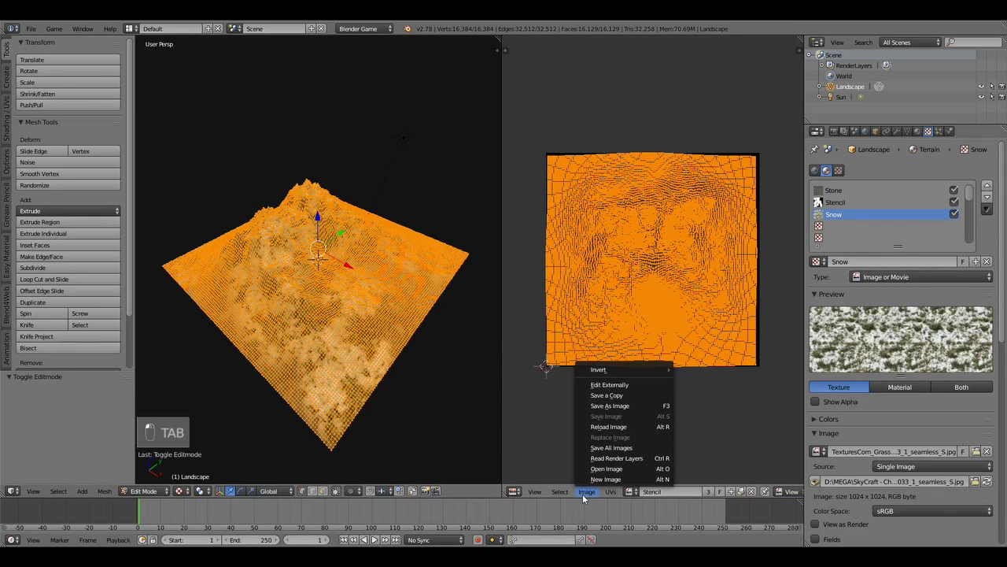
left_click(603, 480)
left_click(636, 451)
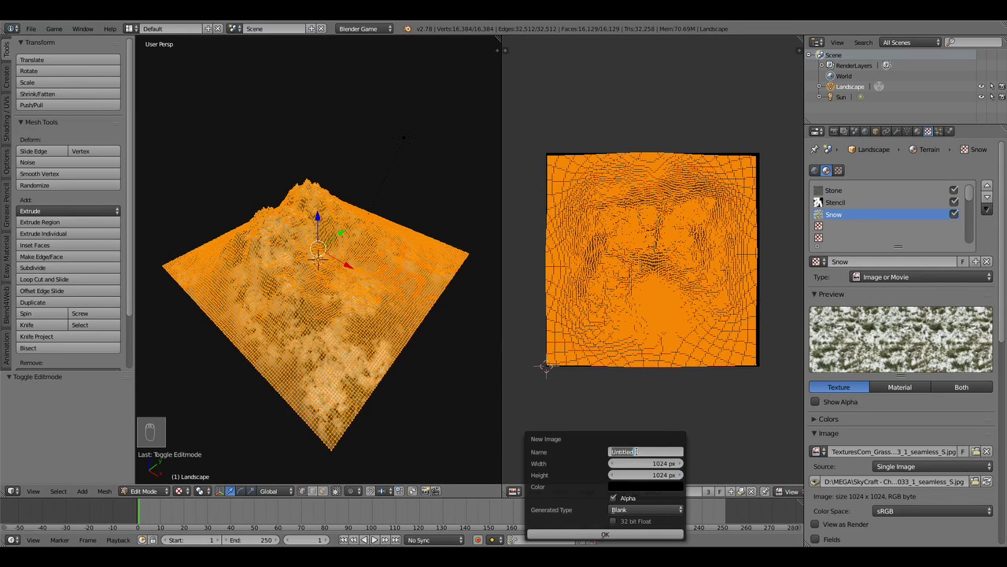
type("Sto")
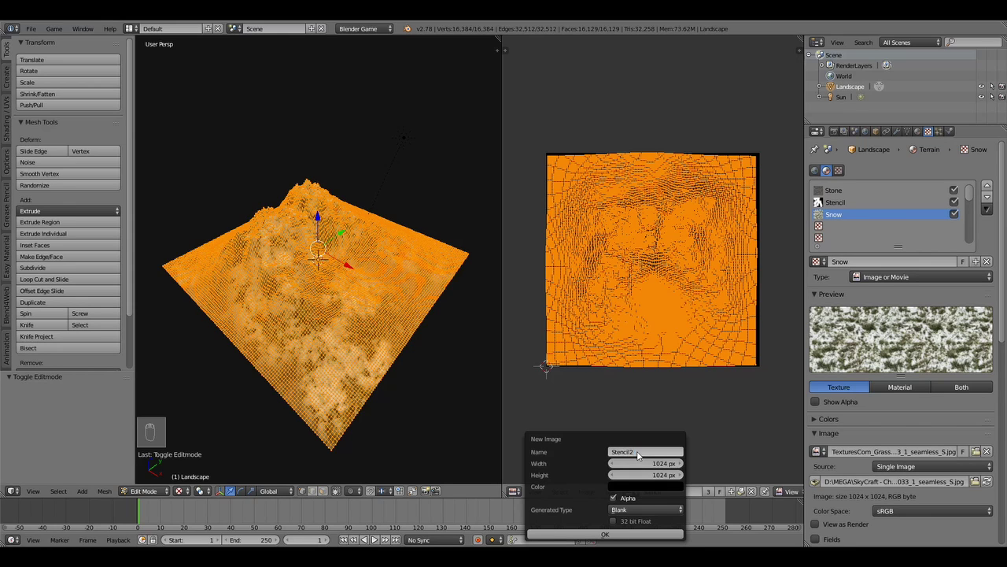
key("Return")
left_click(641, 535)
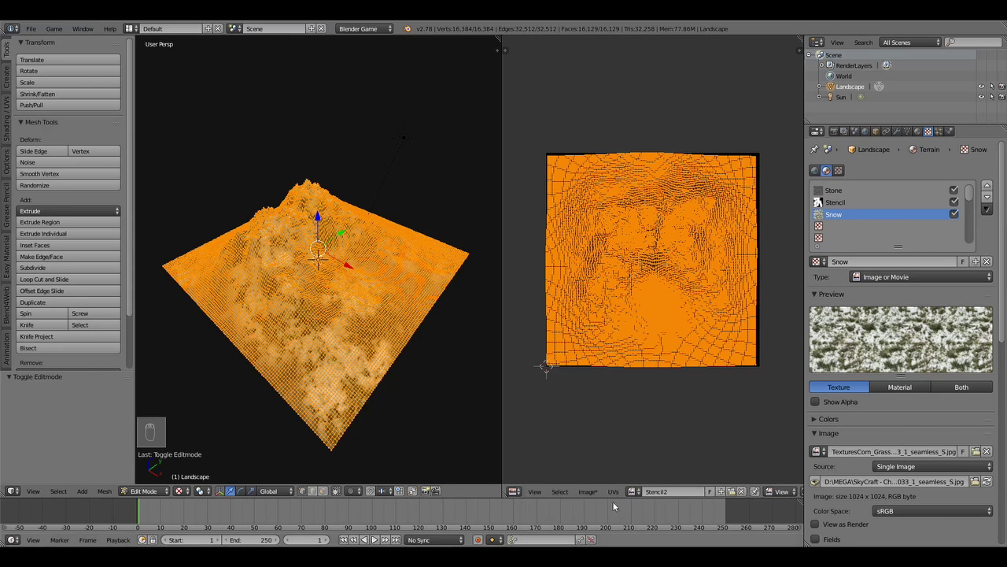
Pack the Stencil2 image as PNG and return the landscape to Object Mode.
left_click(588, 491)
left_click(620, 346)
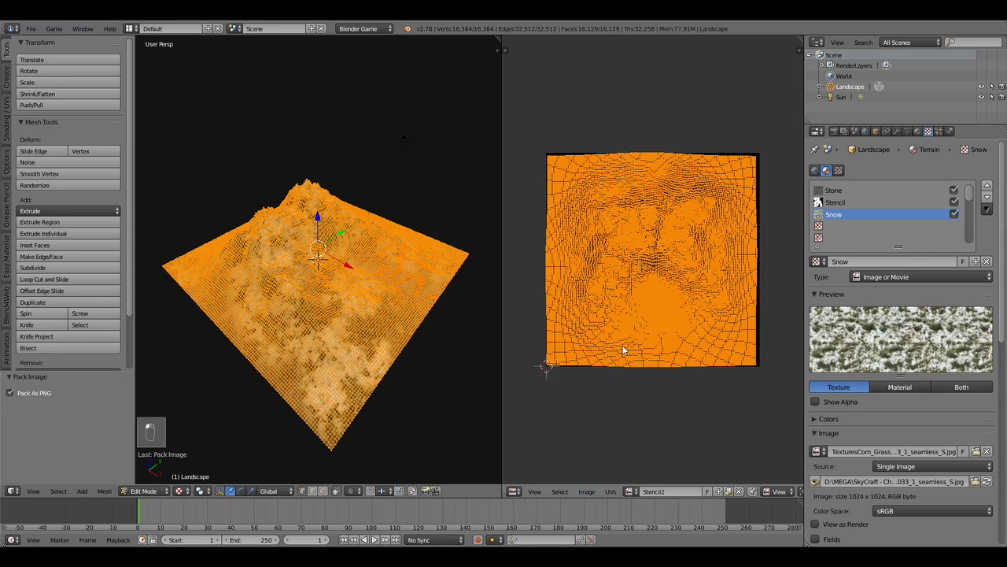
key("Tab")
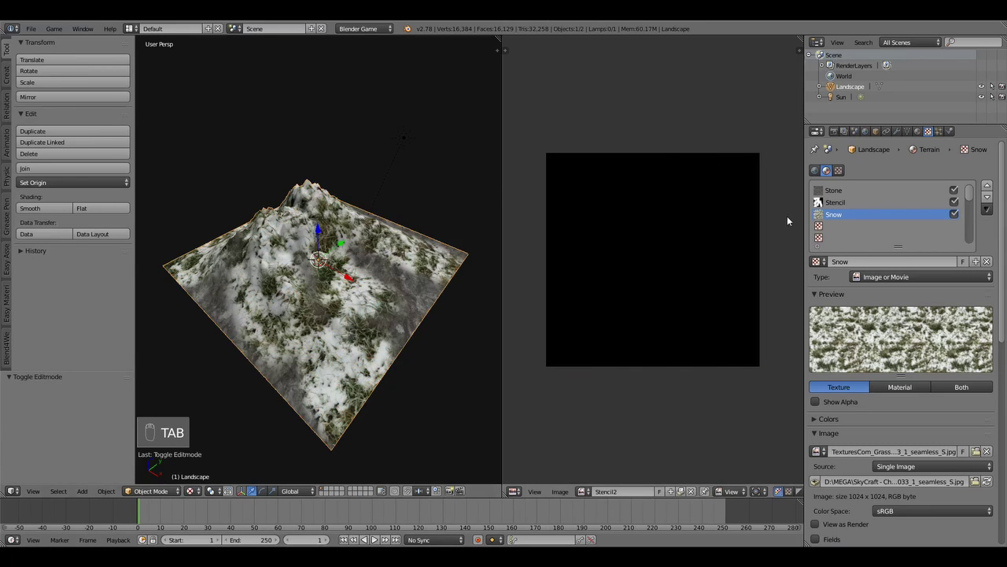
Add a texture named Stencil2 in the slot below Snow and assign the Stencil2 image to it.
left_click(834, 227)
left_click(909, 263)
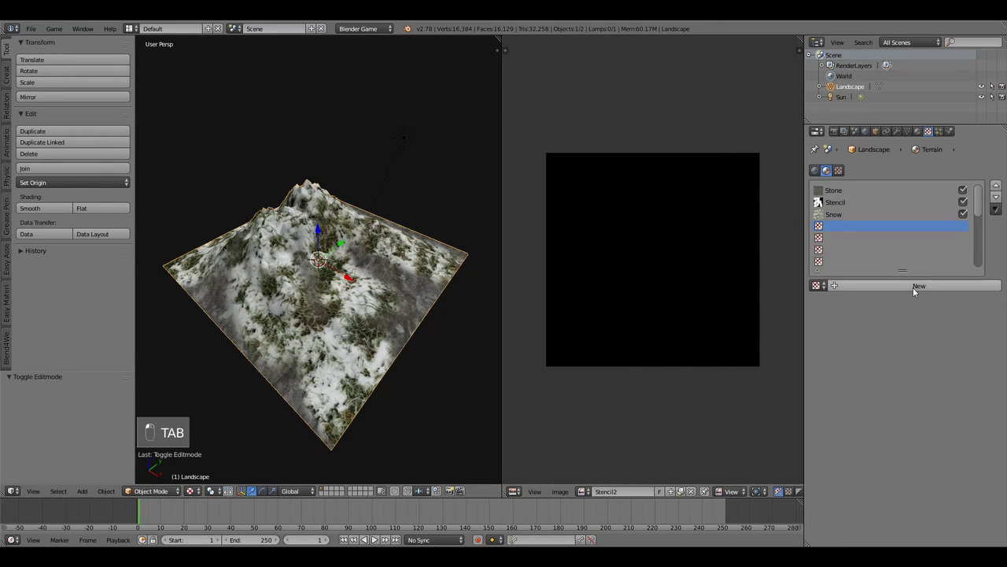
left_click(917, 288)
type("Stenc")
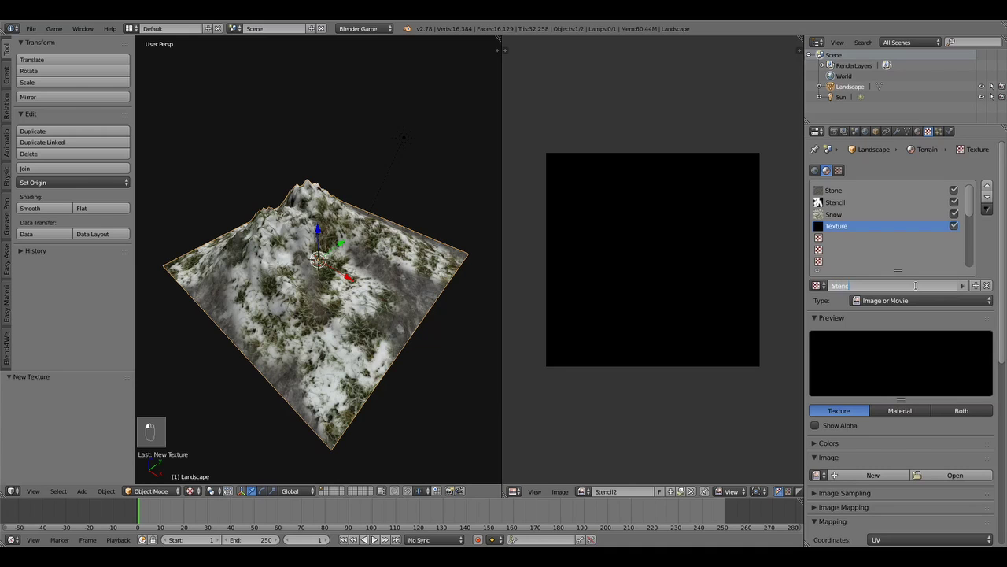
type("il2")
key("Return")
left_click(819, 475)
left_click(895, 351)
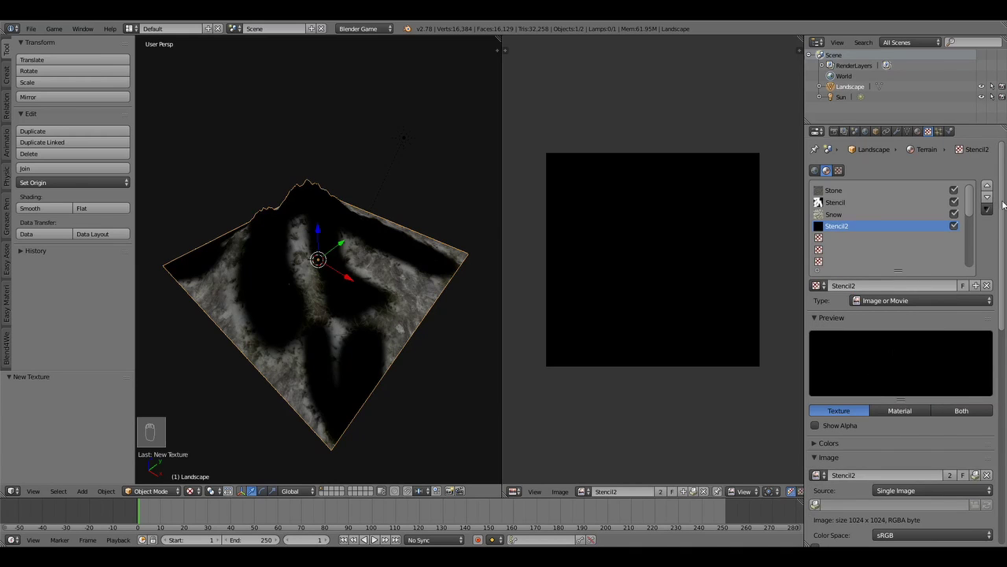
Turn off the Stencil2 texture's diffuse color influence.
scroll(894, 352, "down", 15)
left_click(816, 369)
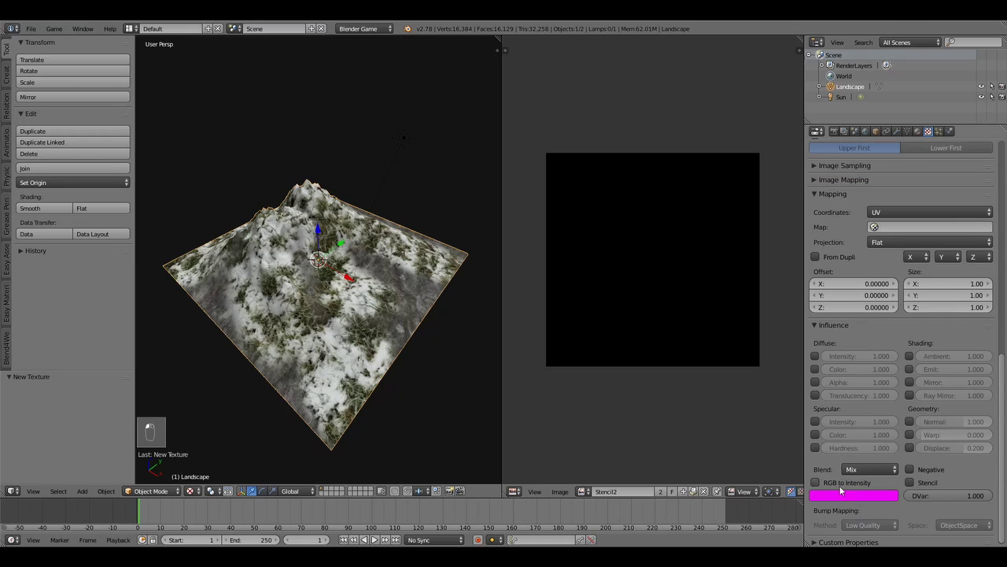
left_click_drag(1003, 463, 1005, 152)
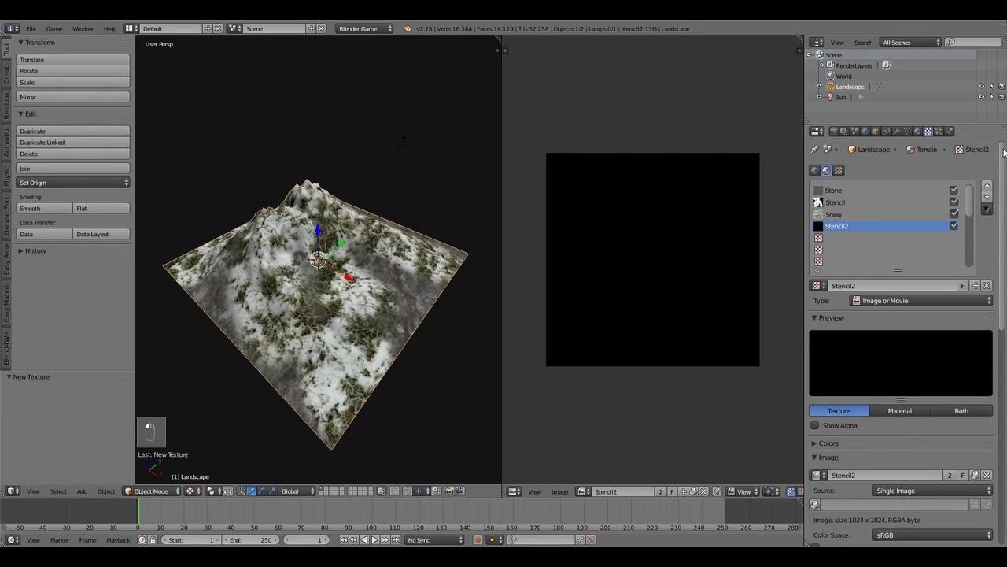
Add another texture in the slot below Stencil2 and name it Ice.
left_click(833, 237)
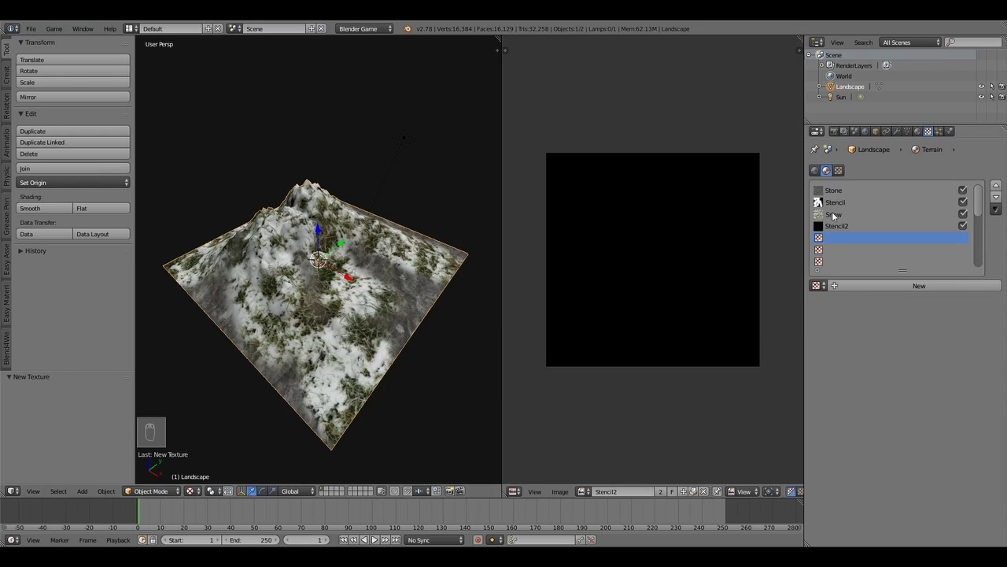
left_click(909, 284)
left_click(909, 284)
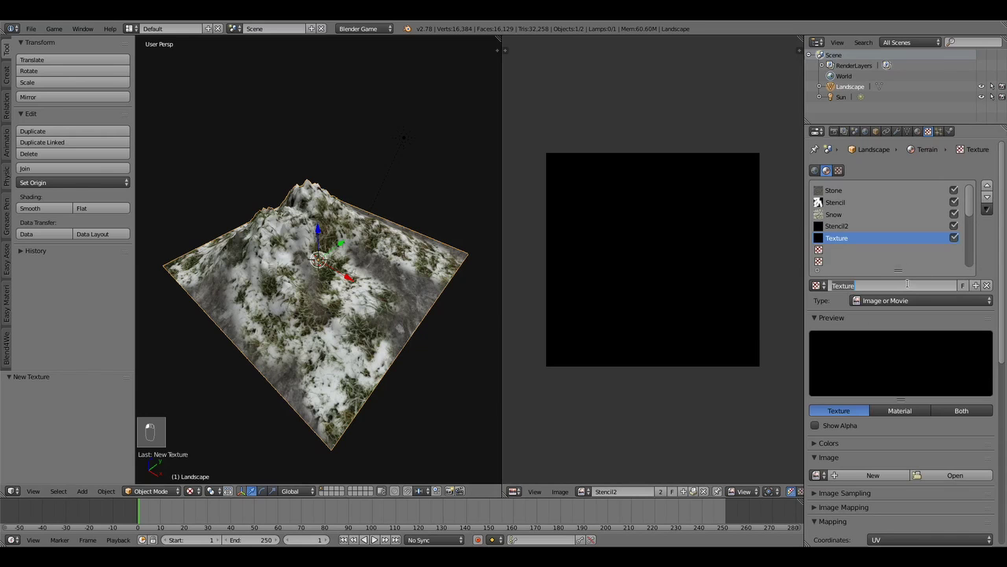
type("Ice")
key("Return")
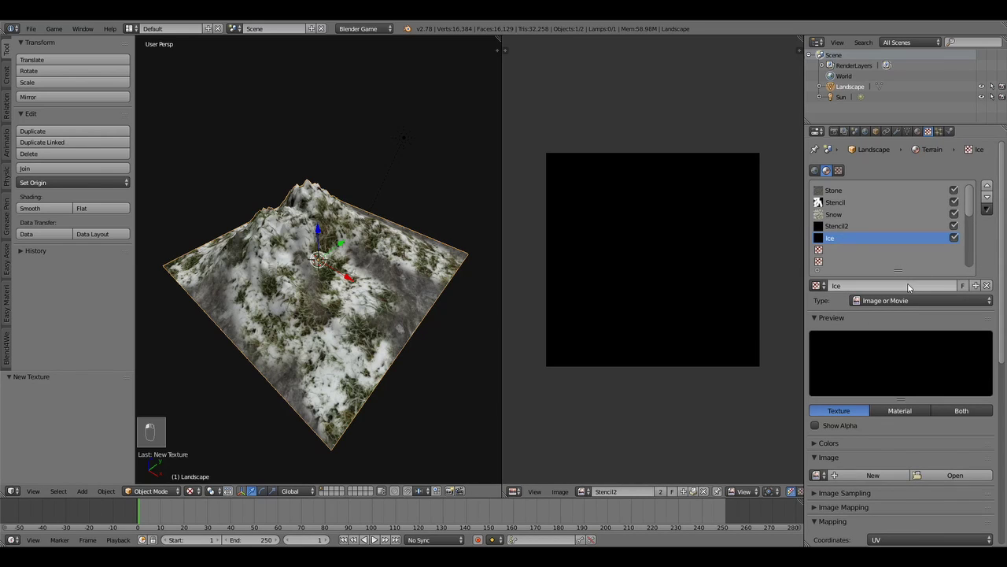
Load the seamless ice image from the Textures folder, browsing by thumbnails, into the Ice texture.
left_click(956, 474)
left_click(177, 42)
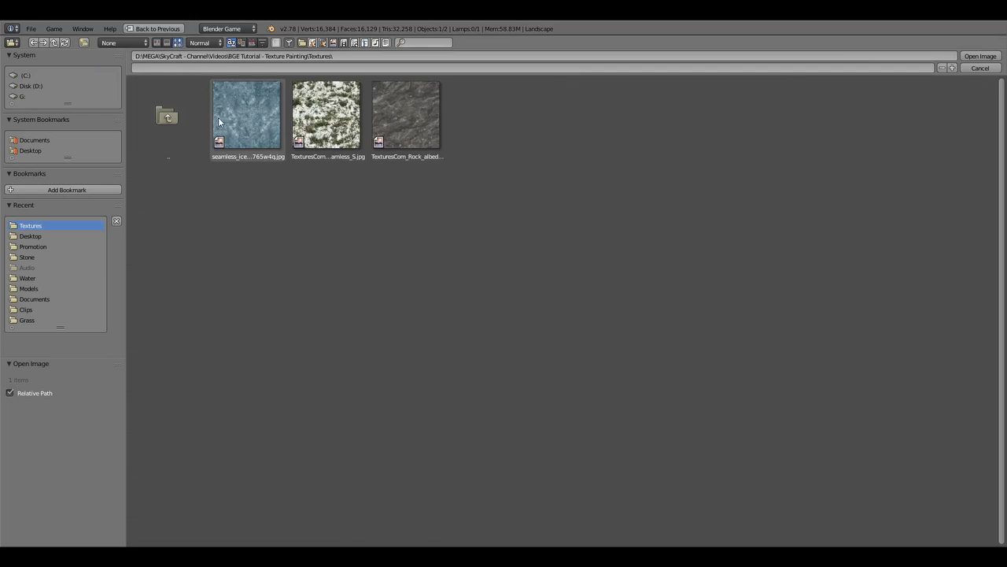
double_click(218, 117)
Widen the 3D view, switch the landscape to Texture Paint mode and set Stencil2 as the canvas image.
left_click_drag(502, 273, 782, 255)
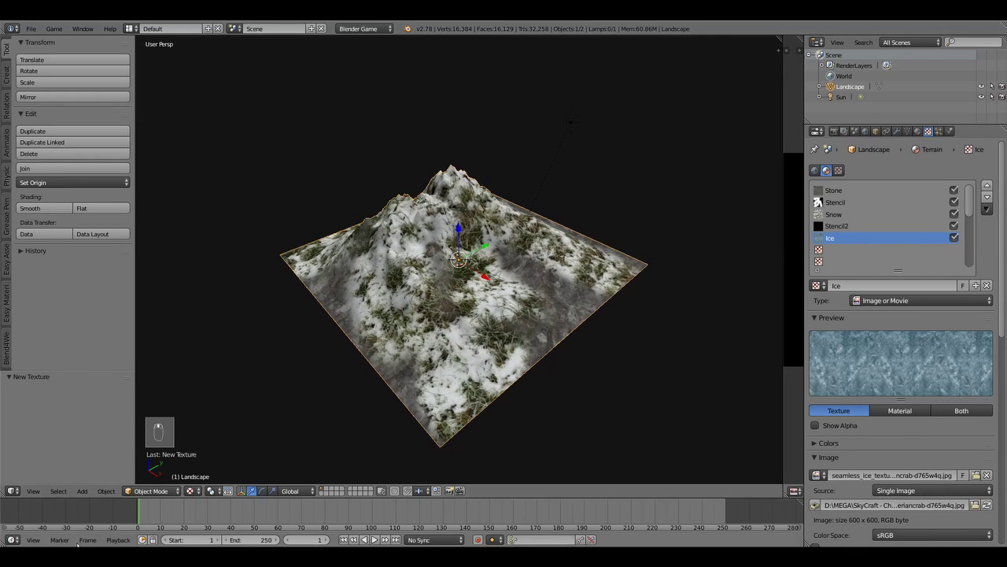
left_click(151, 490)
left_click(154, 421)
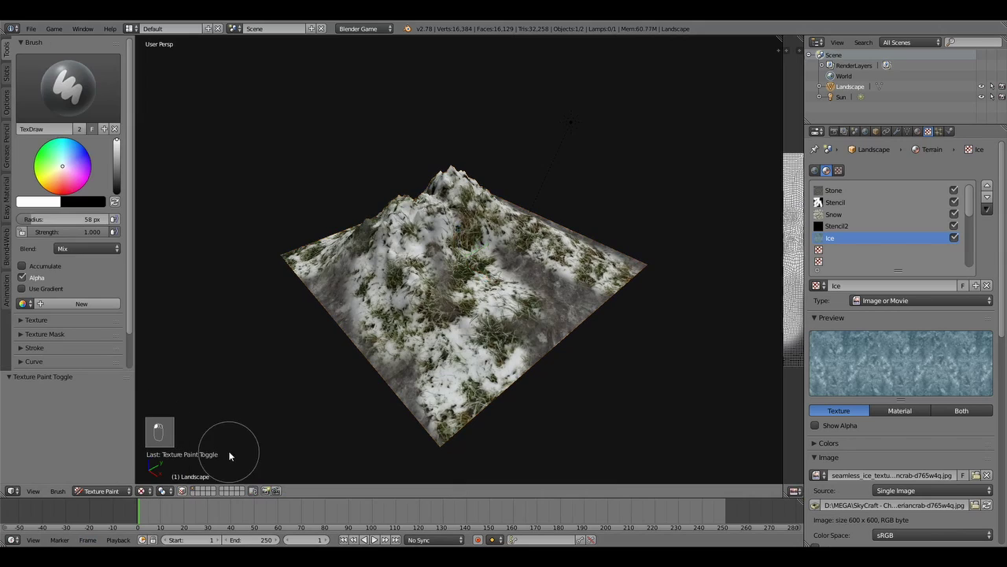
left_click(7, 77)
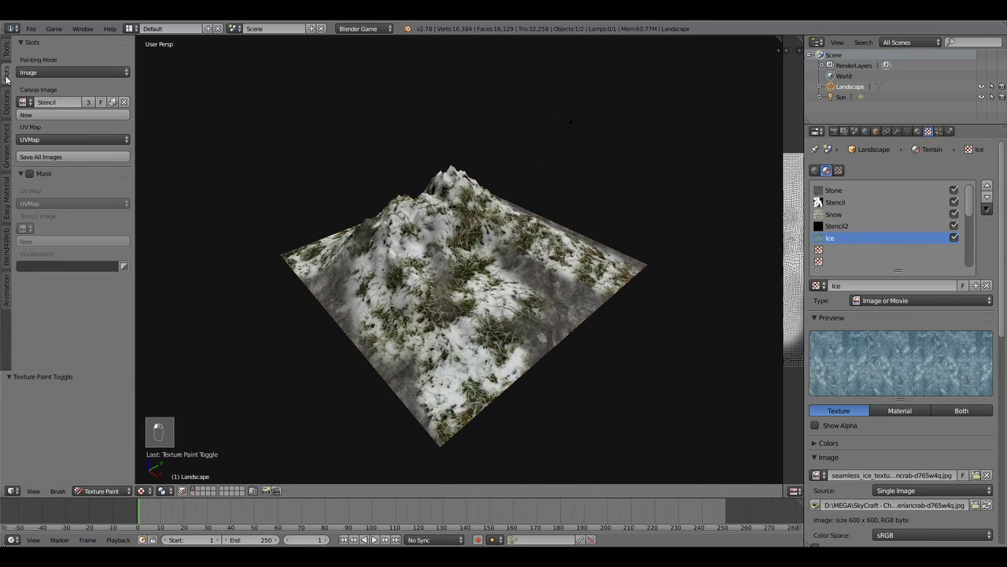
left_click(22, 101)
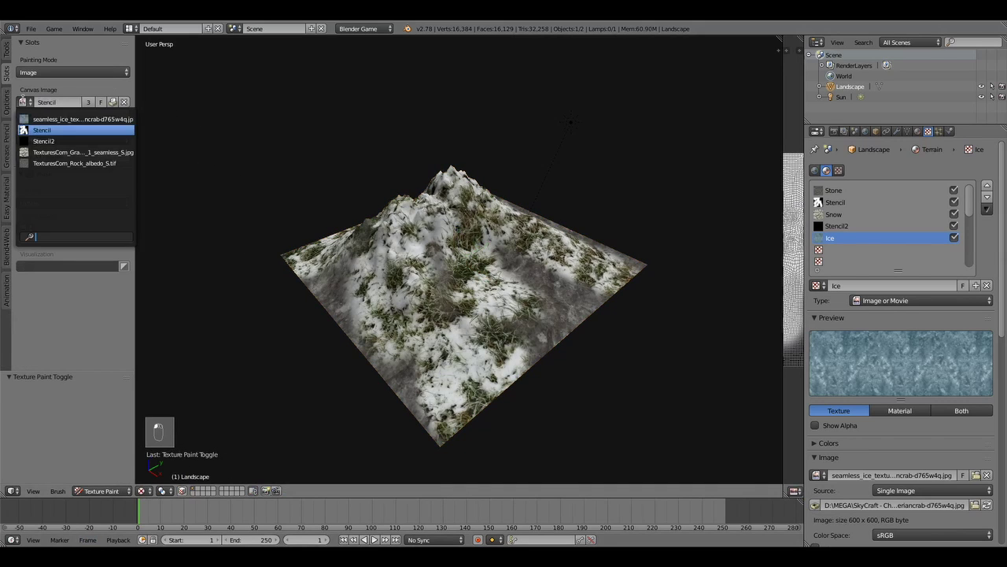
left_click(67, 142)
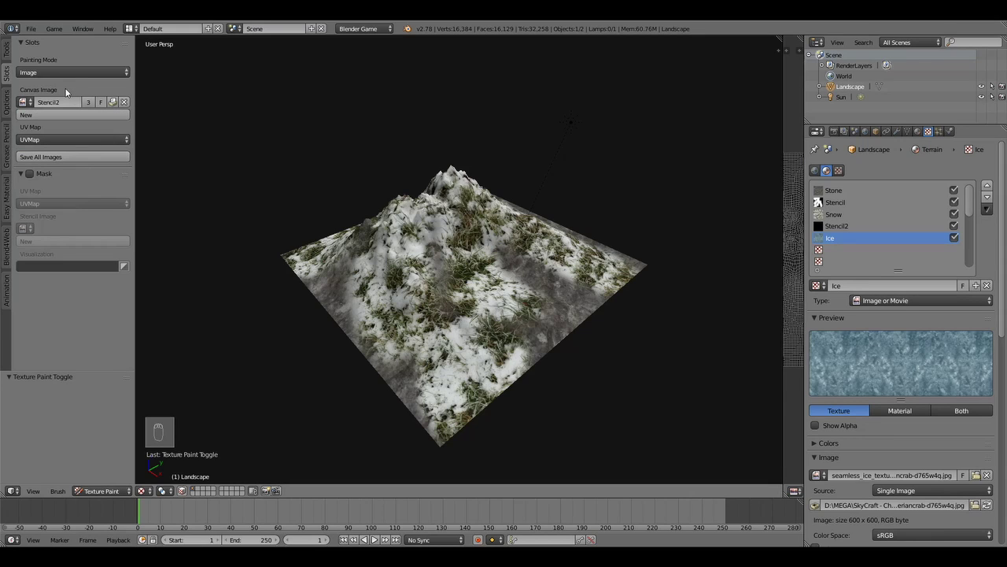
Set the paint brush radius to 72 px and paint white over the mountain's front slopes and ridges to reveal the ice texture.
left_click(6, 54)
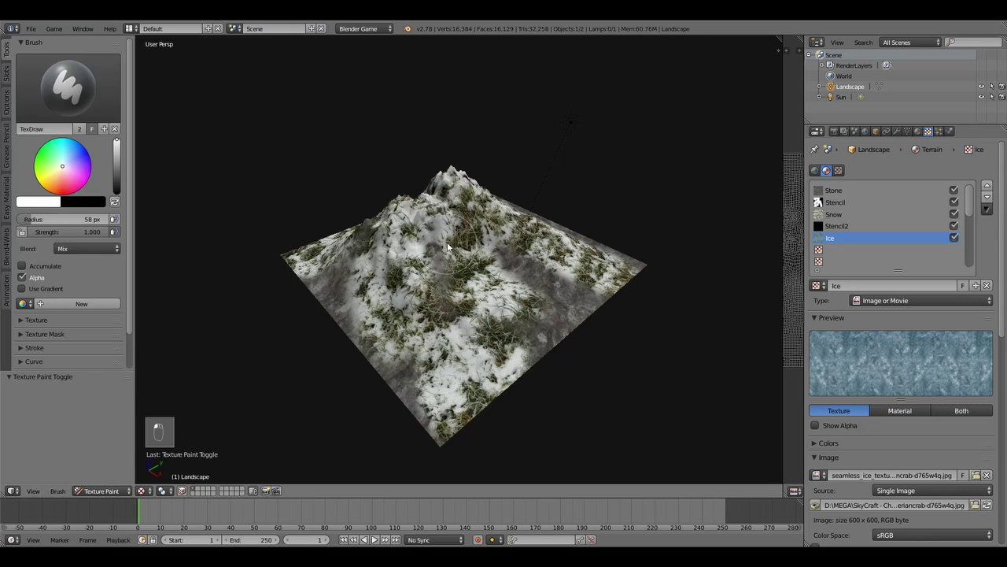
middle_click_drag(445, 259, 441, 279)
scroll(441, 278, "up", 1)
scroll(442, 279, "down", 1)
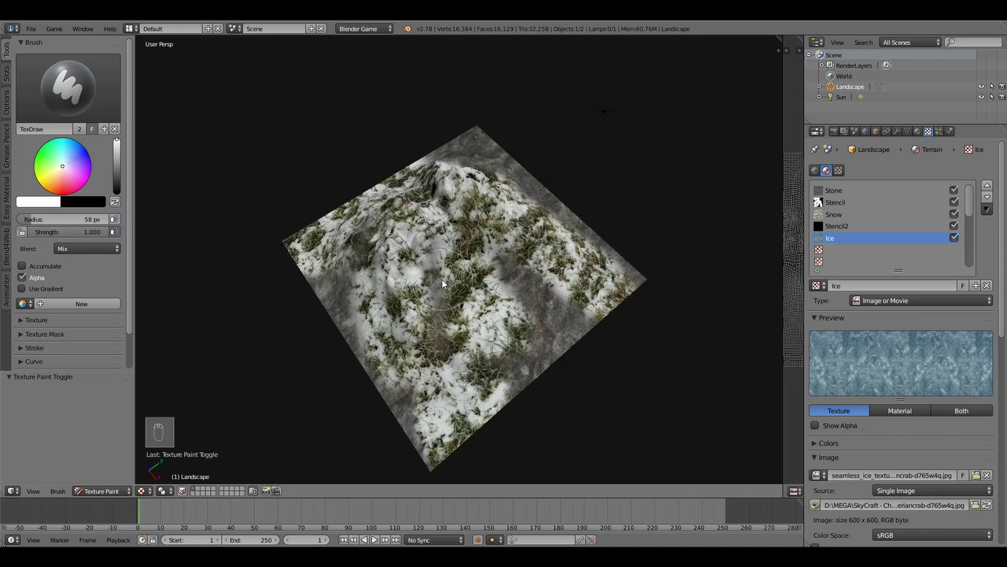
scroll(621, 334, "up", 2)
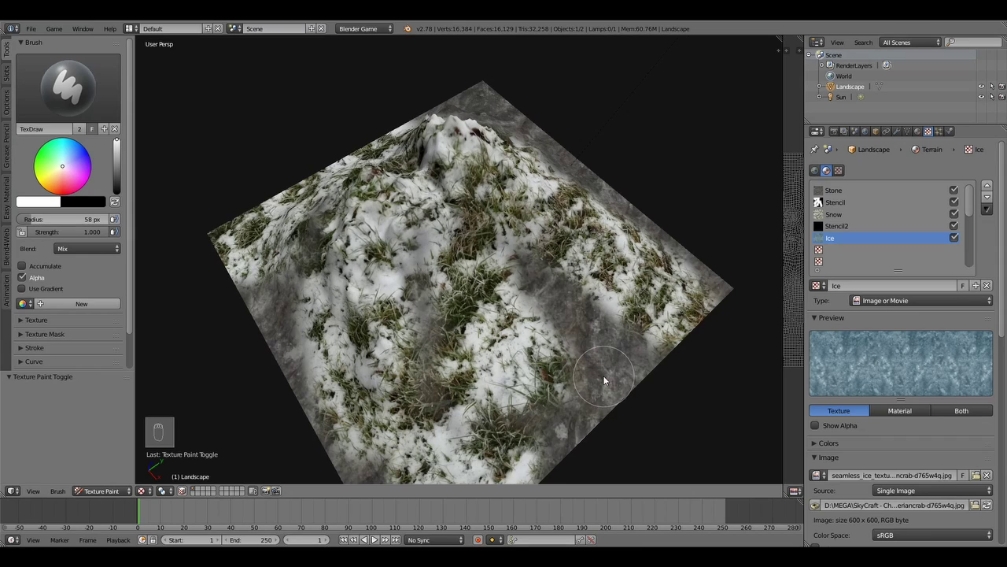
key("f")
left_click(499, 367)
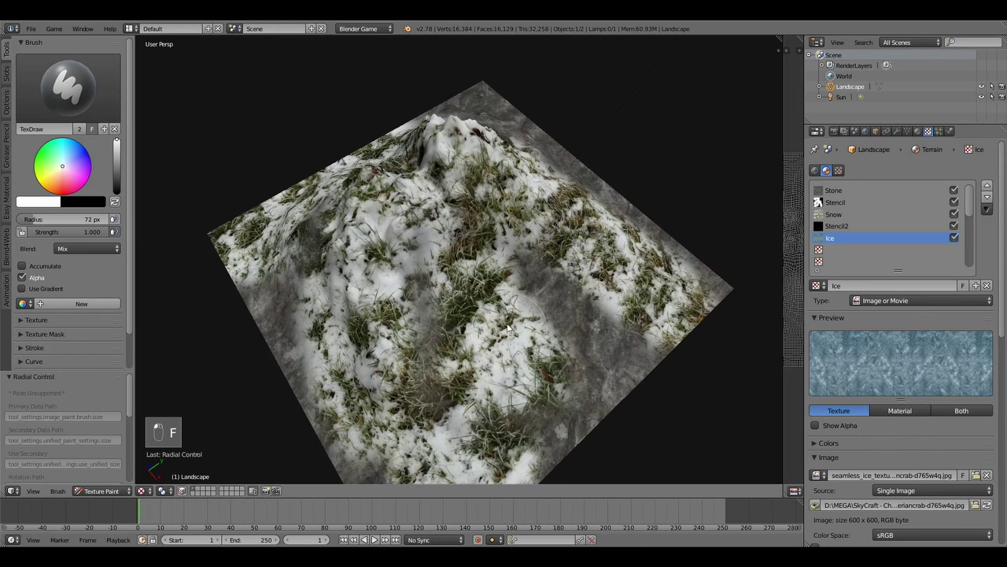
mouse_move(508, 330)
left_mouse_down()
mouse_move(539, 341)
mouse_move(517, 286)
mouse_move(460, 382)
mouse_move(482, 421)
left_mouse_up()
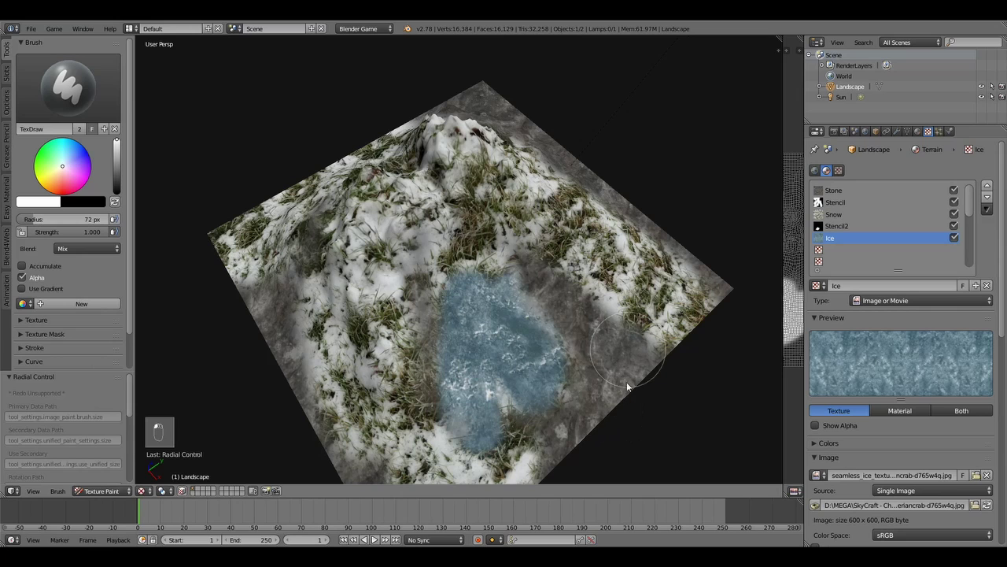
mouse_move(642, 305)
left_mouse_down()
mouse_move(515, 211)
mouse_move(432, 480)
mouse_move(472, 204)
mouse_move(417, 181)
mouse_move(363, 213)
mouse_move(592, 244)
mouse_move(685, 331)
mouse_move(354, 465)
mouse_move(400, 457)
mouse_move(495, 368)
mouse_move(483, 459)
mouse_move(608, 270)
mouse_move(606, 215)
mouse_move(624, 273)
left_mouse_up()
Leave Texture Paint mode for Object Mode and deselect the landscape.
left_click(98, 490)
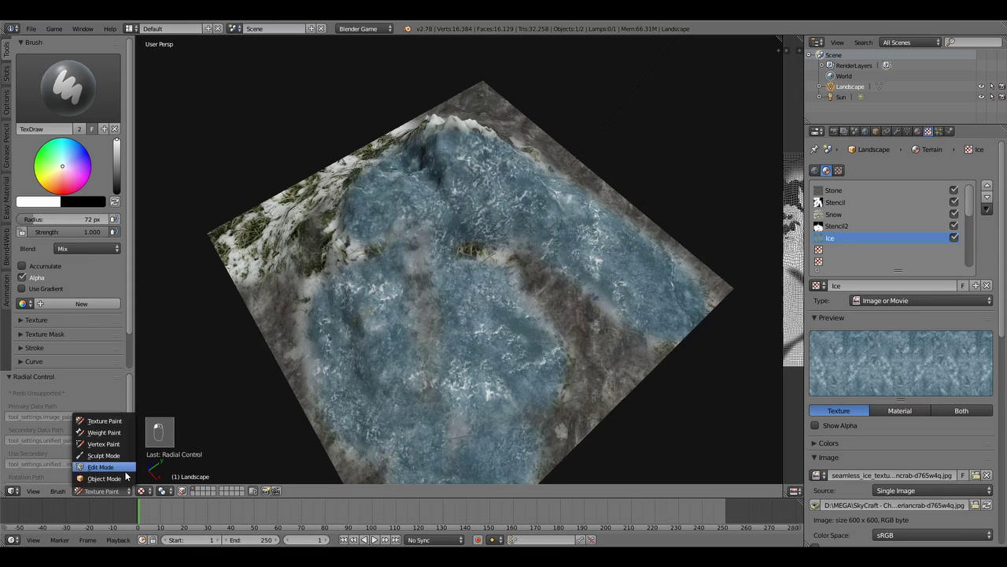
left_click(125, 466)
left_click(143, 491)
left_click(146, 478)
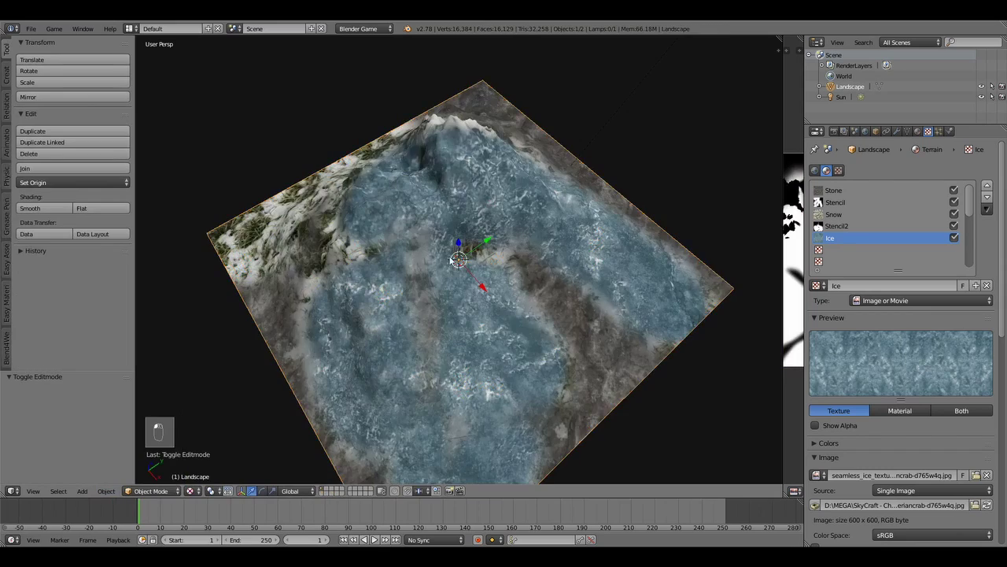
key("a")
scroll(500, 182, "up", 6)
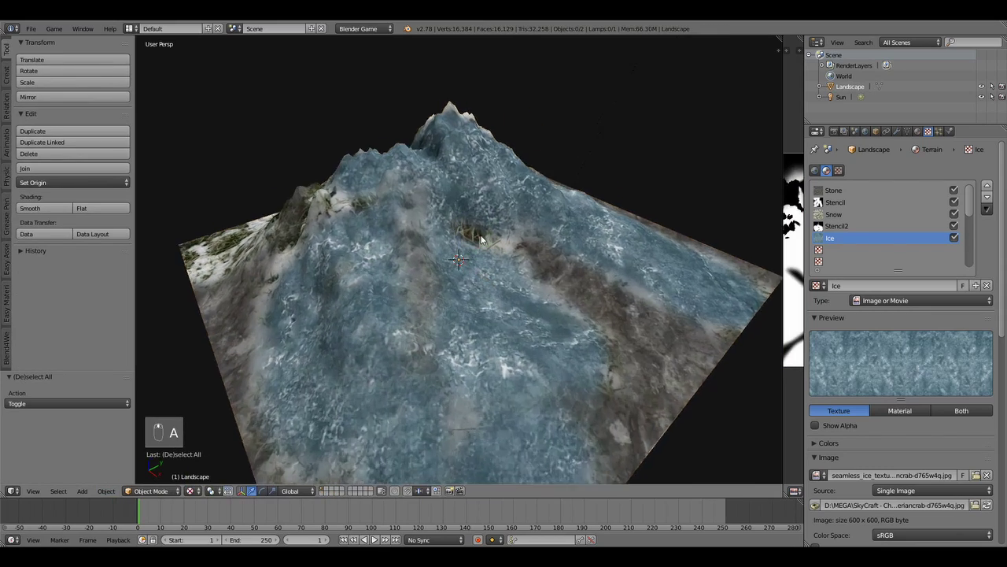
scroll(511, 172, "up", 5)
scroll(509, 174, "down", 2)
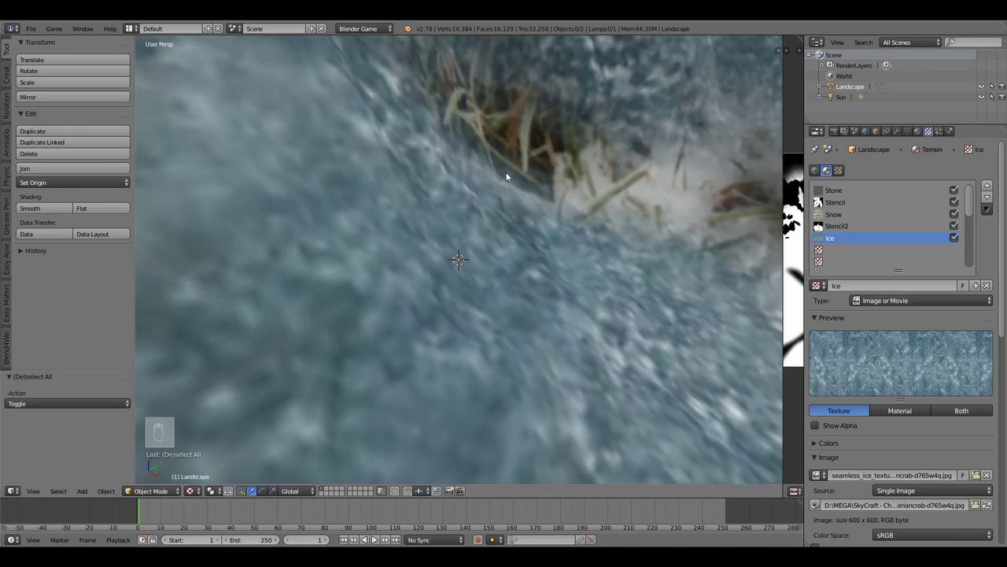
scroll(506, 176, "down", 5)
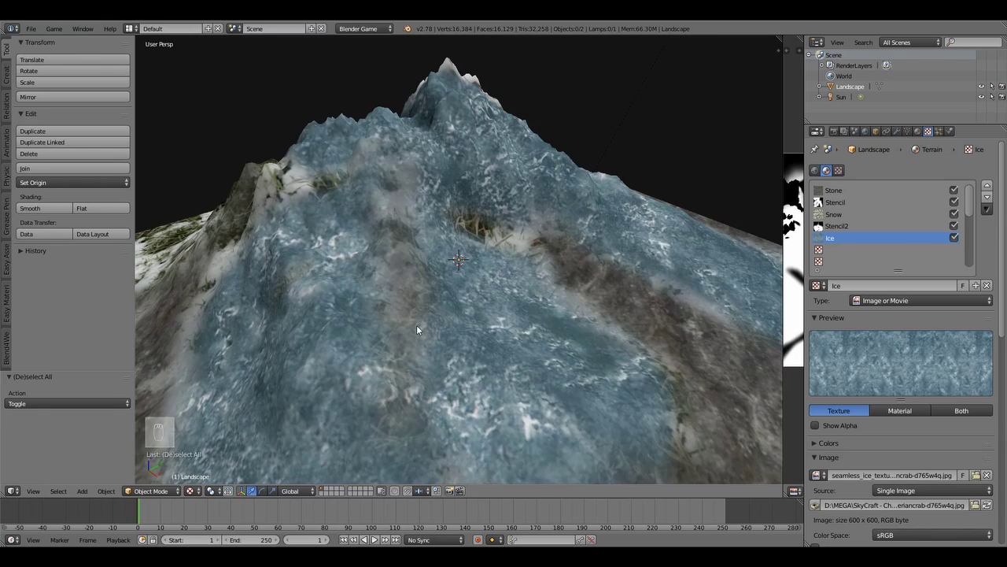
Set the Stone texture's mapping size to 5 in X and Y.
left_click(851, 190)
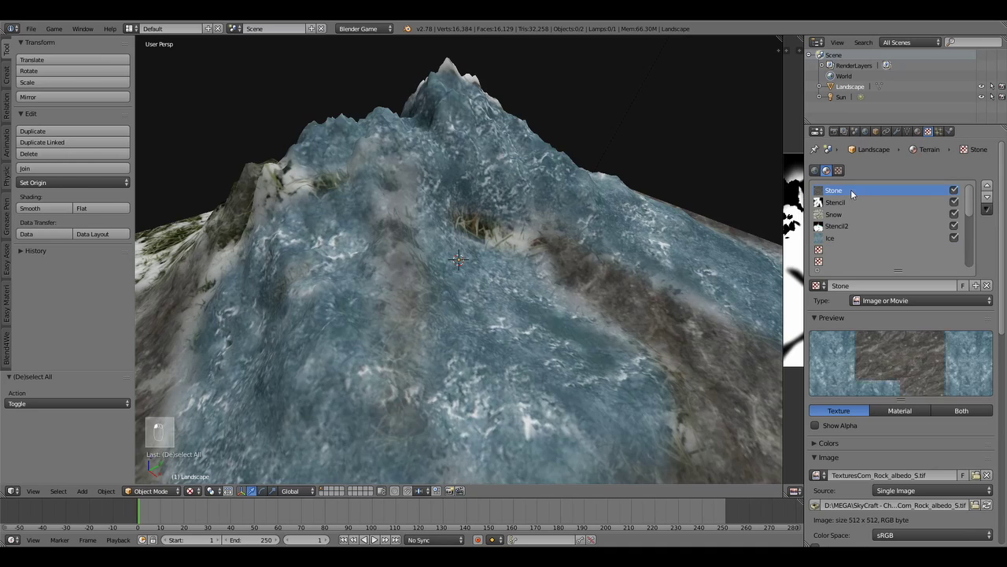
left_click_drag(1004, 234, 1004, 393)
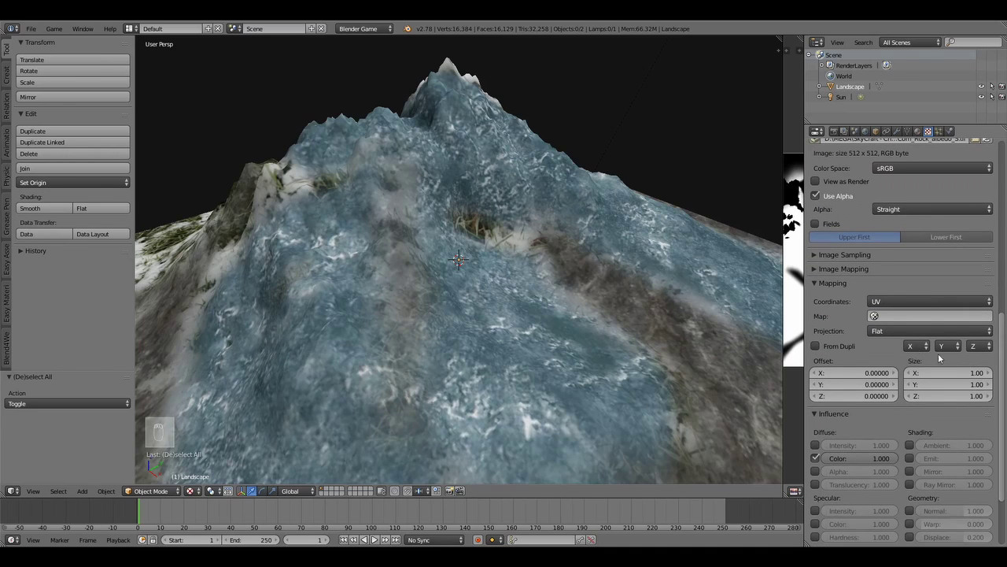
left_click(843, 284)
left_click(844, 285)
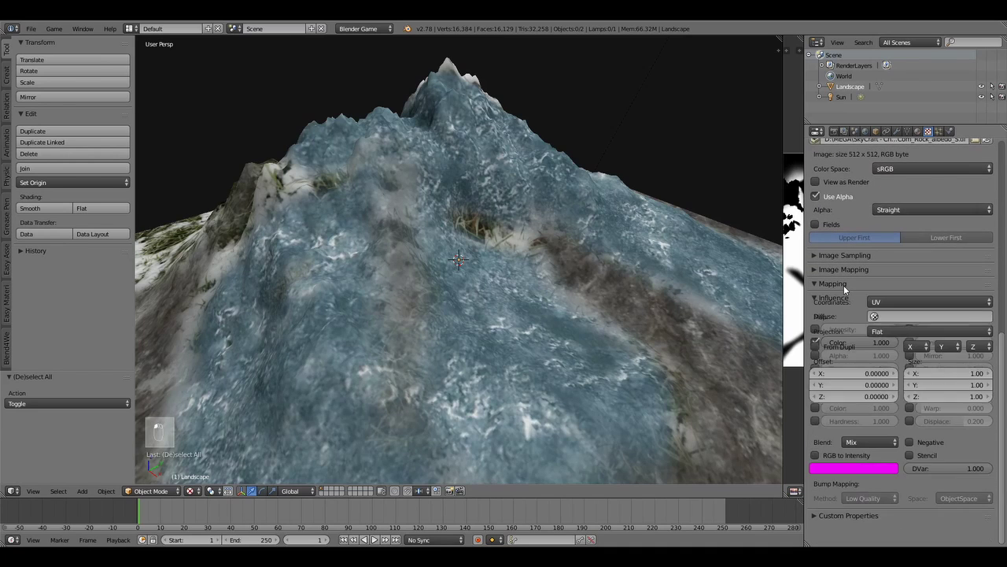
left_click(953, 374)
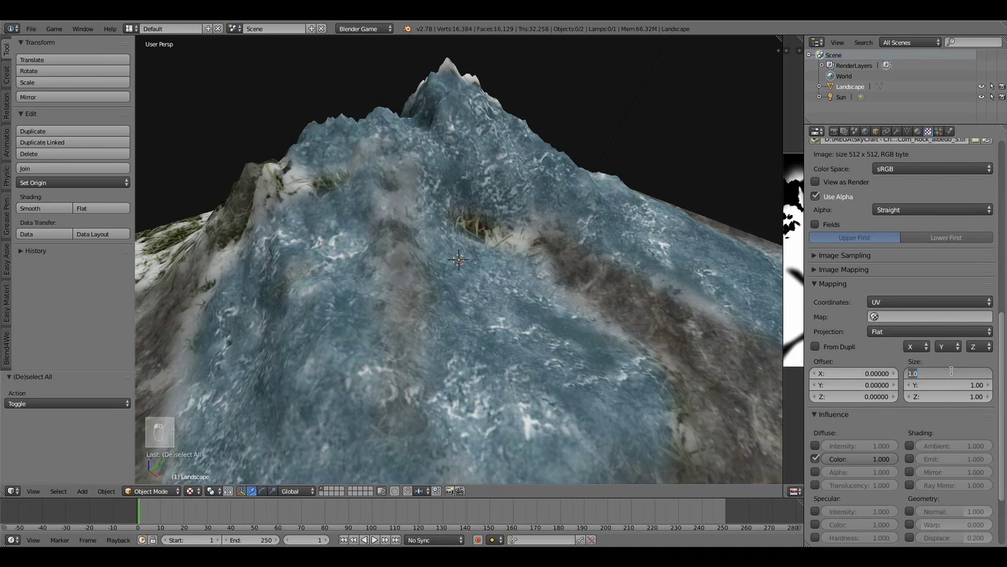
type("5")
key("Return")
left_click(950, 385)
type("5")
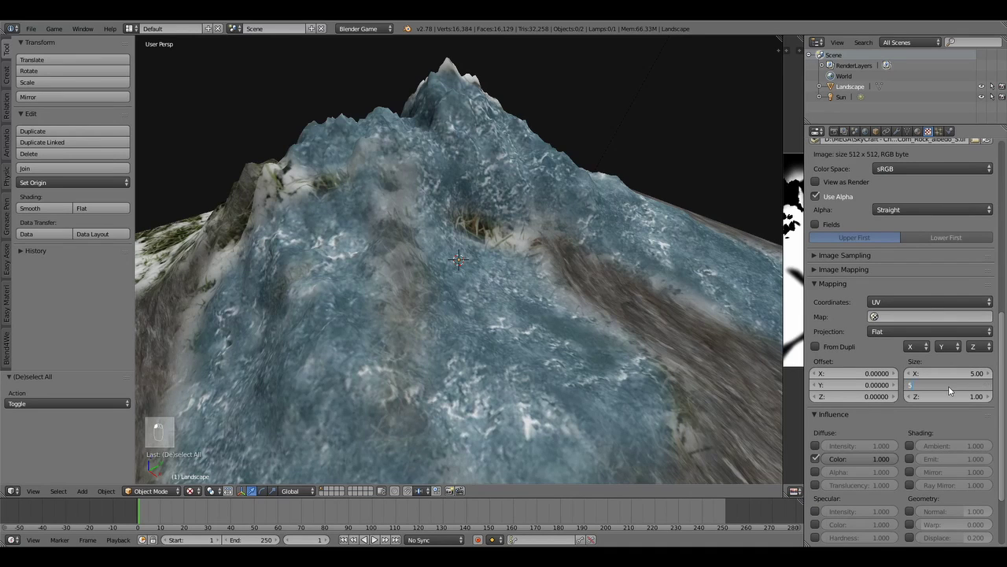
key("Return")
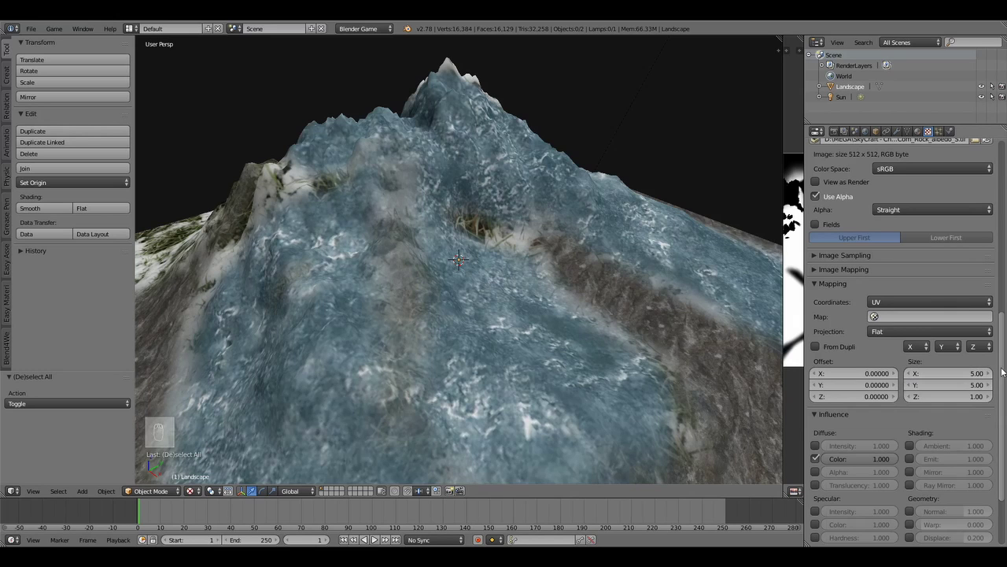
Set the Snow texture's mapping size to 5 in X and Y.
scroll(1005, 370, "up", 15)
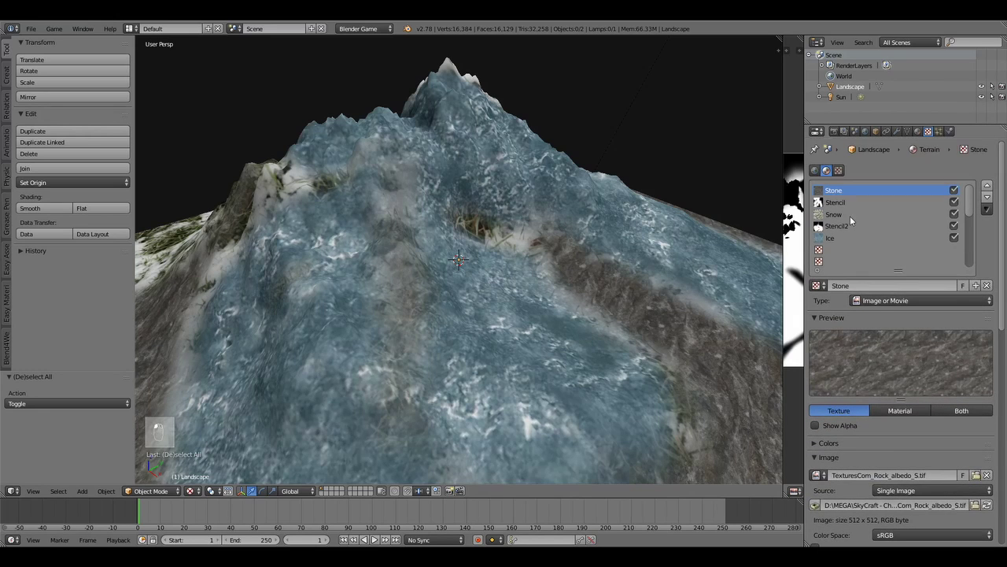
left_click(848, 214)
scroll(945, 287, "down", 15)
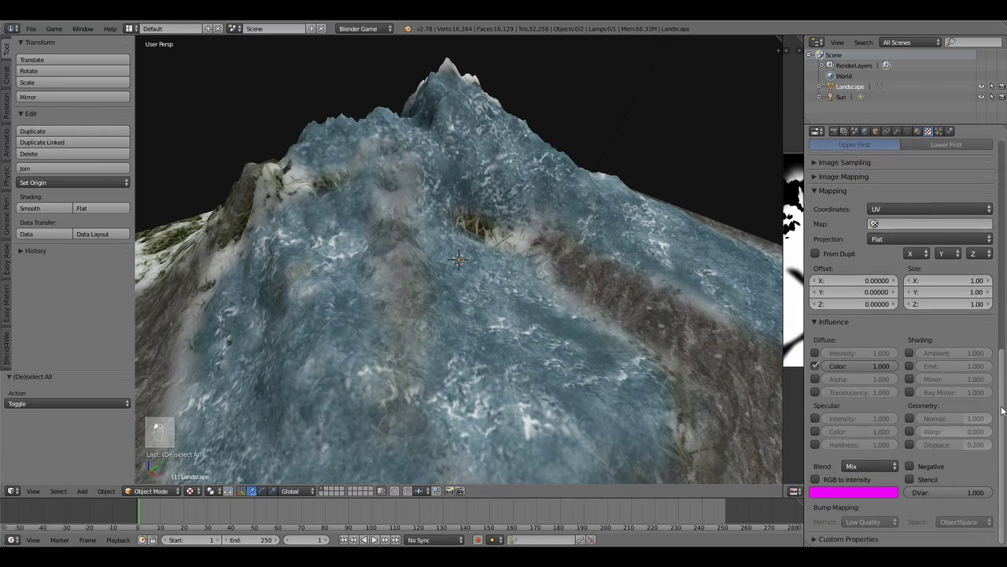
left_click(944, 282)
type("5")
key("Return")
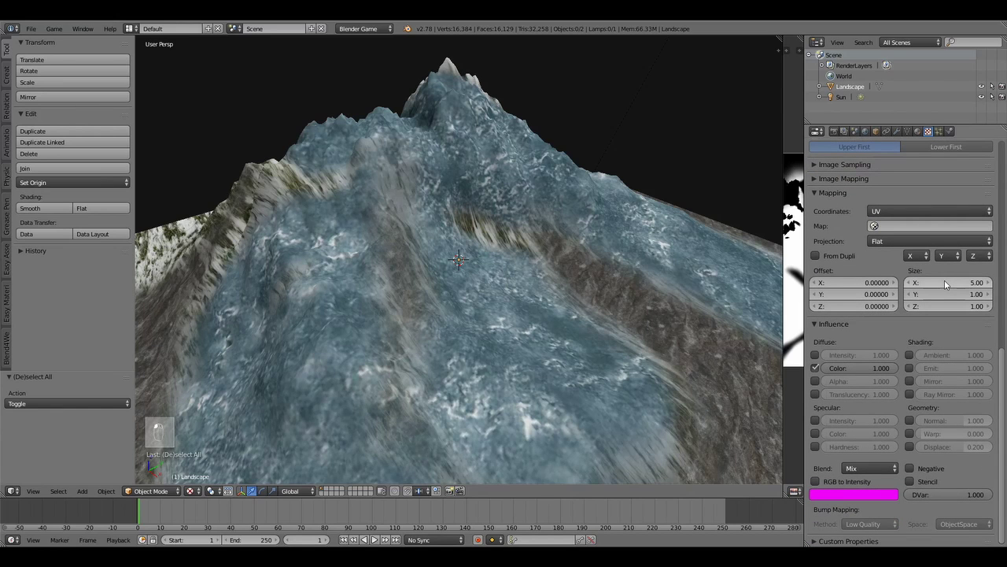
left_click(947, 294)
type("5")
key("Return")
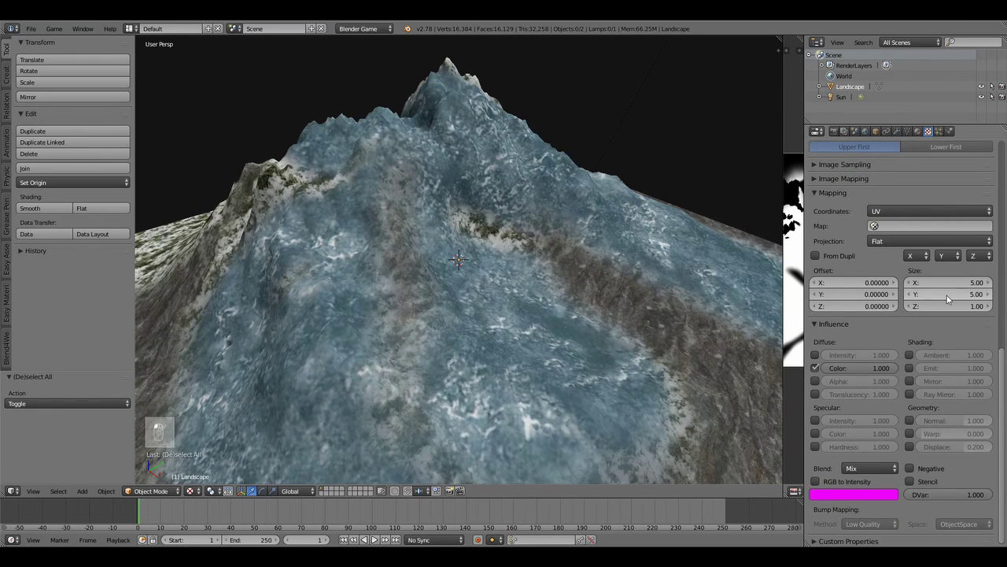
Set the Ice texture's mapping size to 5 in X and Y.
scroll(947, 295, "up", 5)
scroll(943, 270, "up", 8)
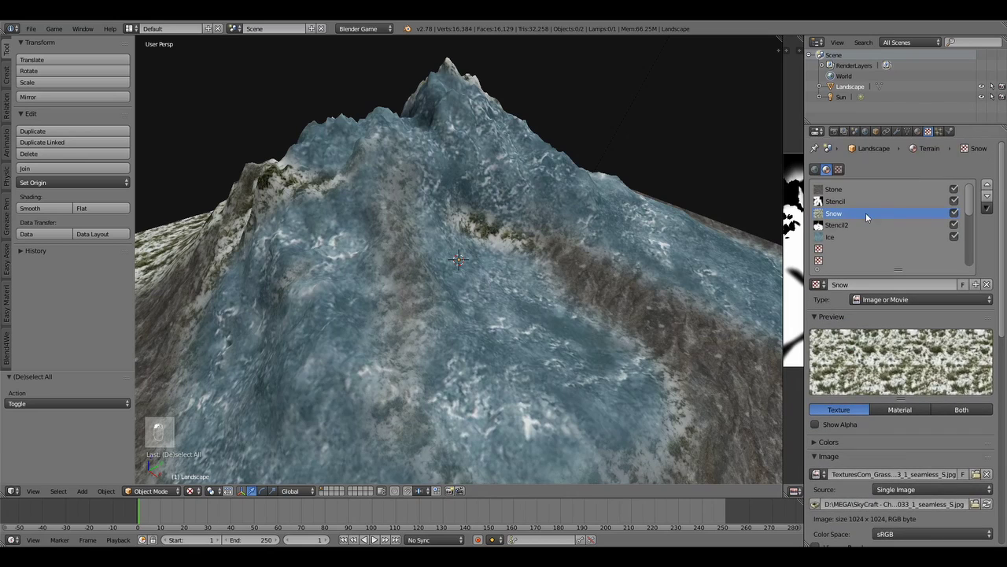
left_click(885, 232)
scroll(905, 275, "down", 15)
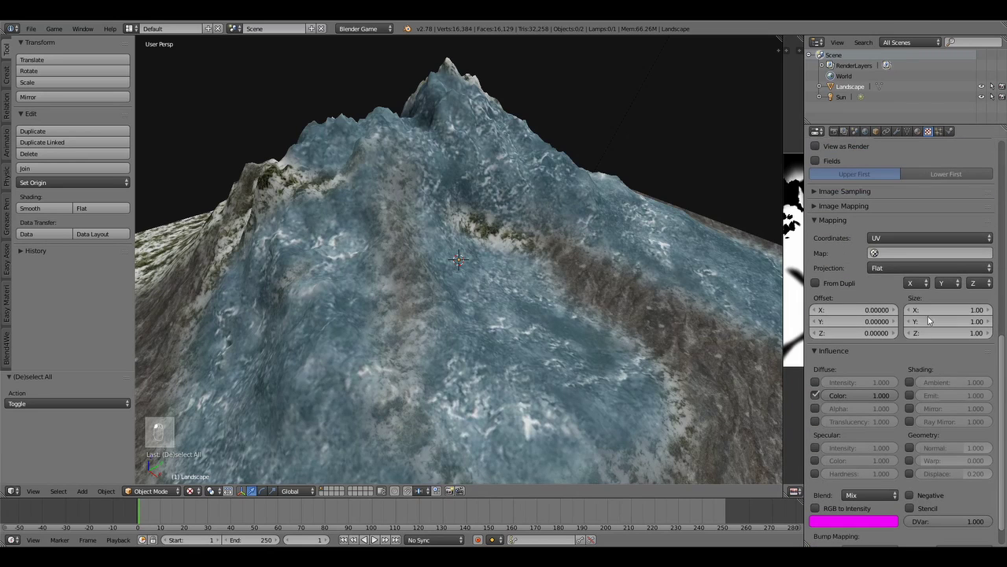
left_click(923, 309)
type("5")
key("Return")
left_click(934, 320)
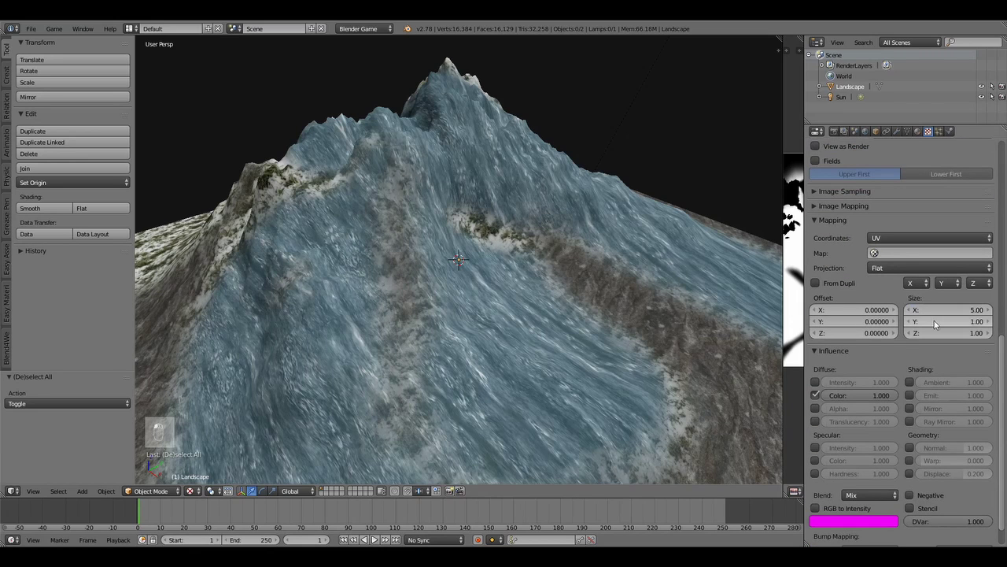
type("5")
key("Return")
scroll(598, 285, "down", 5)
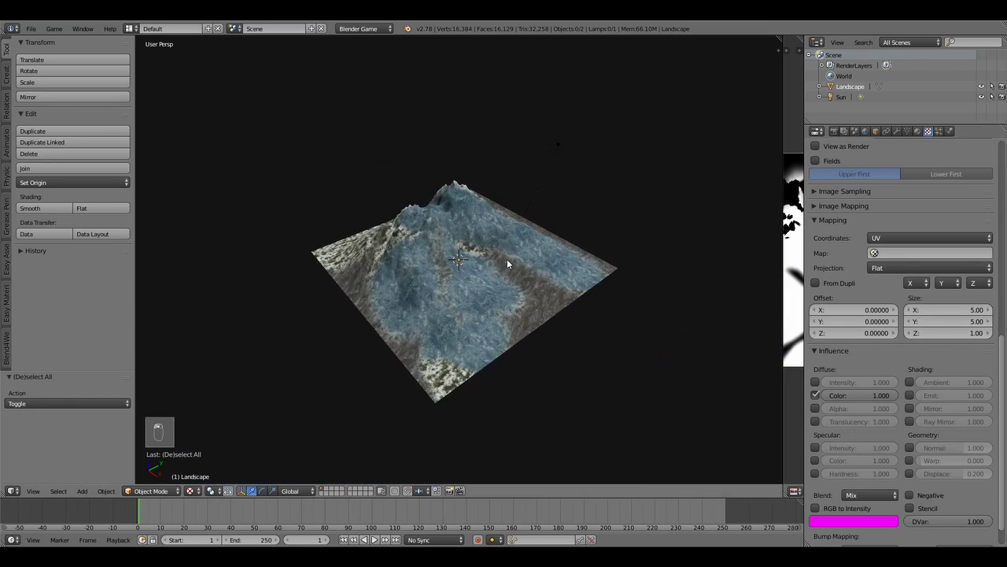
right_click(506, 260)
key("a")
middle_click_drag(496, 268, 507, 252)
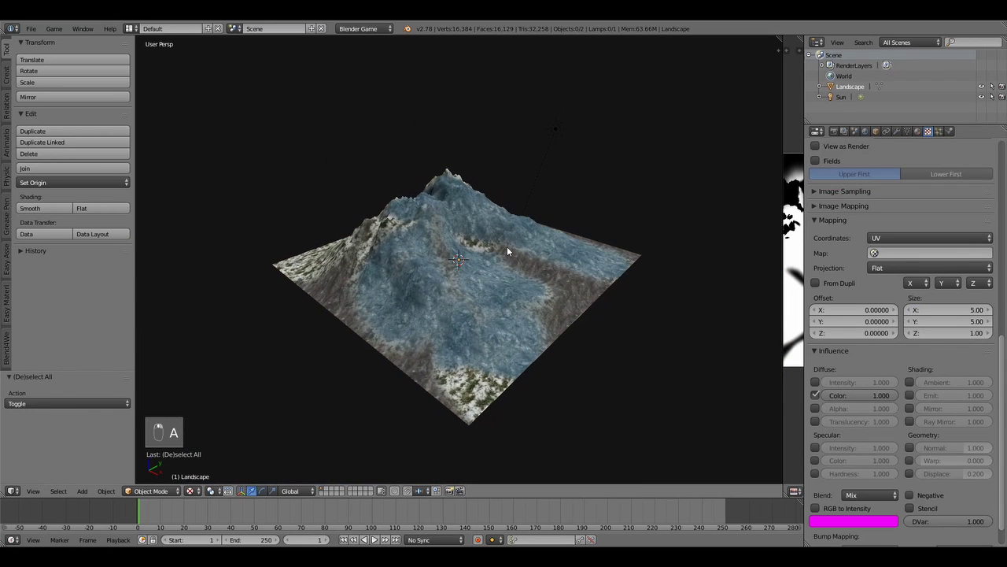